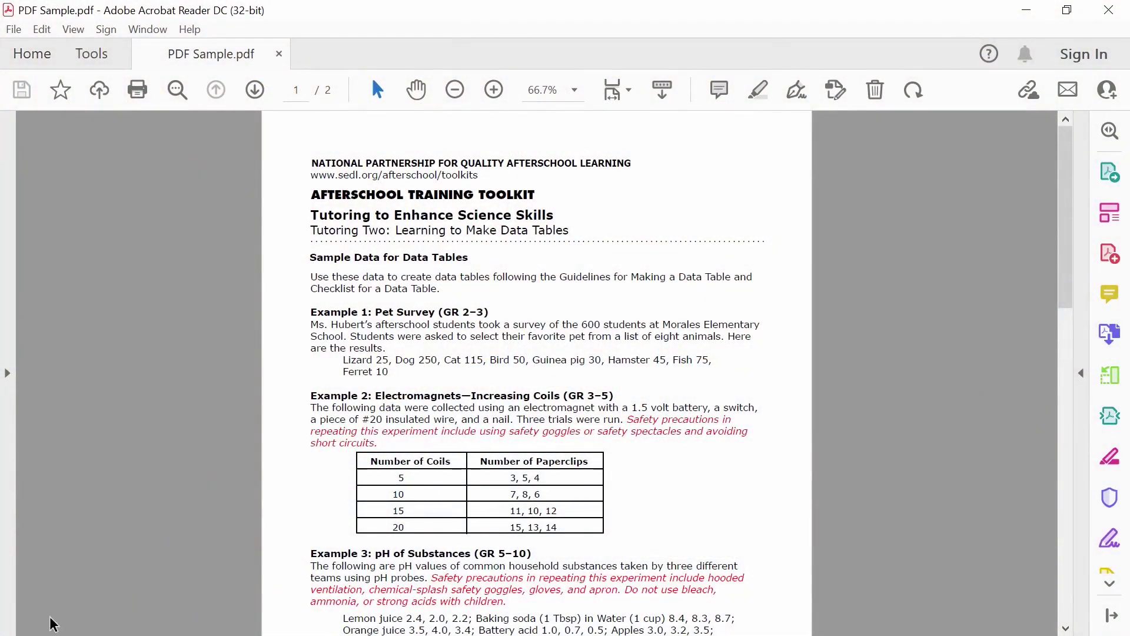
# Scroll through both pages of the sample PDF in Acrobat Reader, then return to Power BI Desktop.
pyautogui.scroll(-1, 1008, 344)
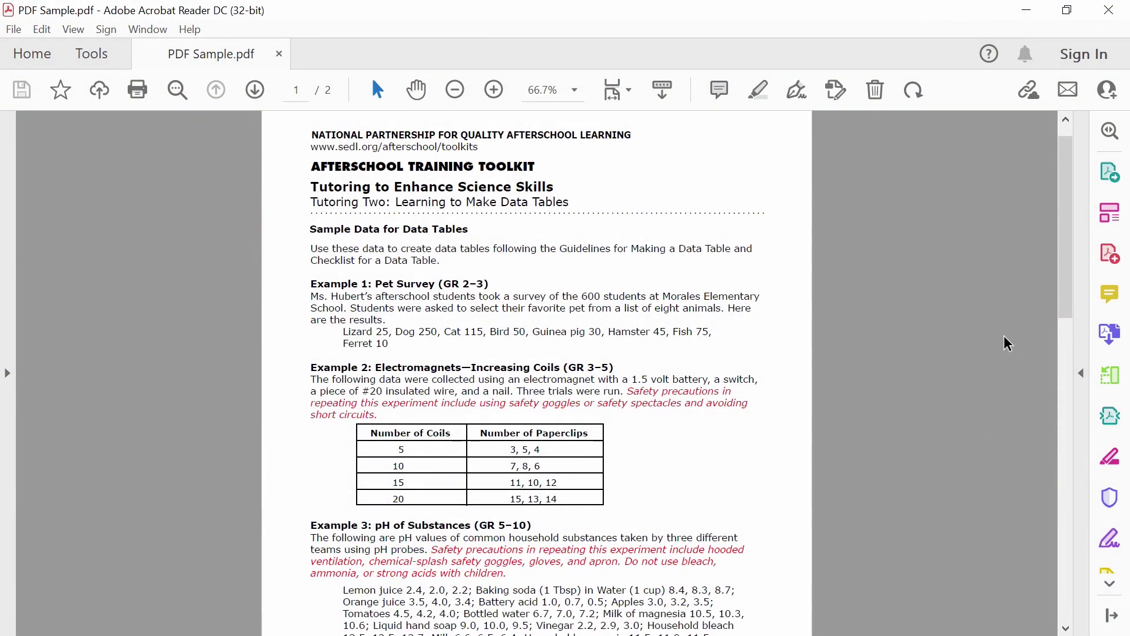
pyautogui.scroll(-4, 1008, 343)
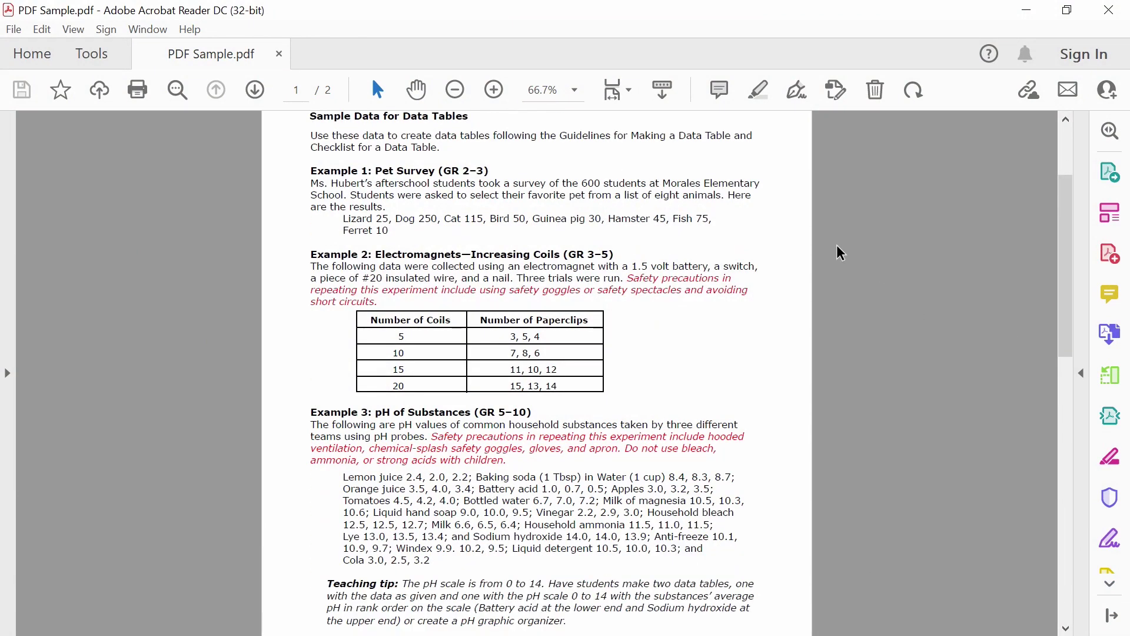
pyautogui.scroll(-1, 647, 203)
pyautogui.scroll(2, 406, 218)
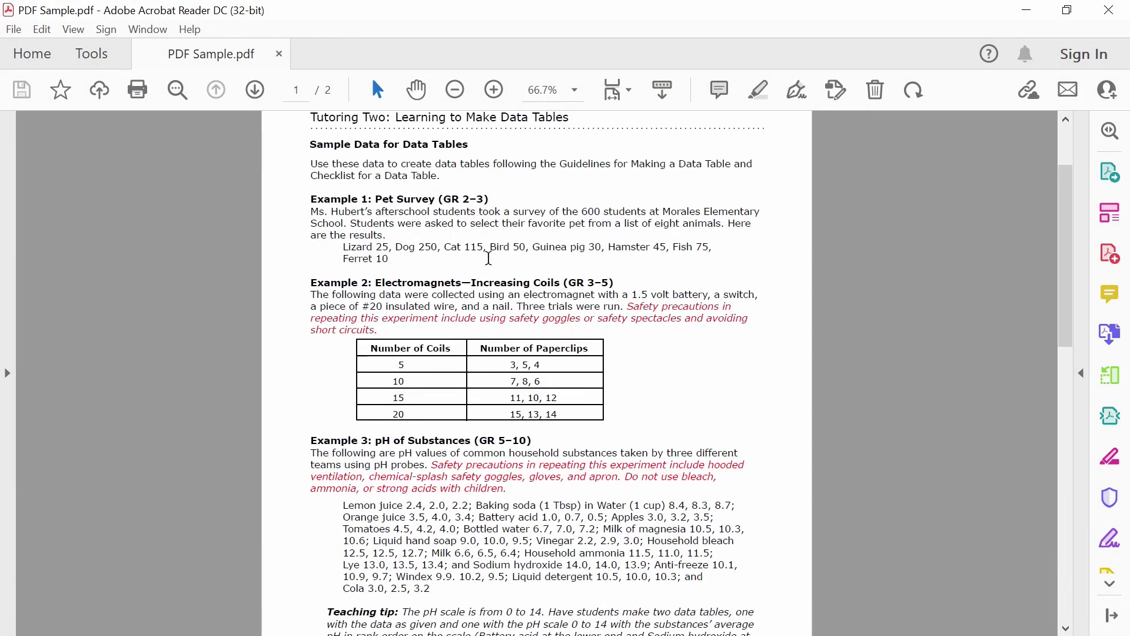
pyautogui.scroll(2, 394, 182)
pyautogui.scroll(-4, 557, 410)
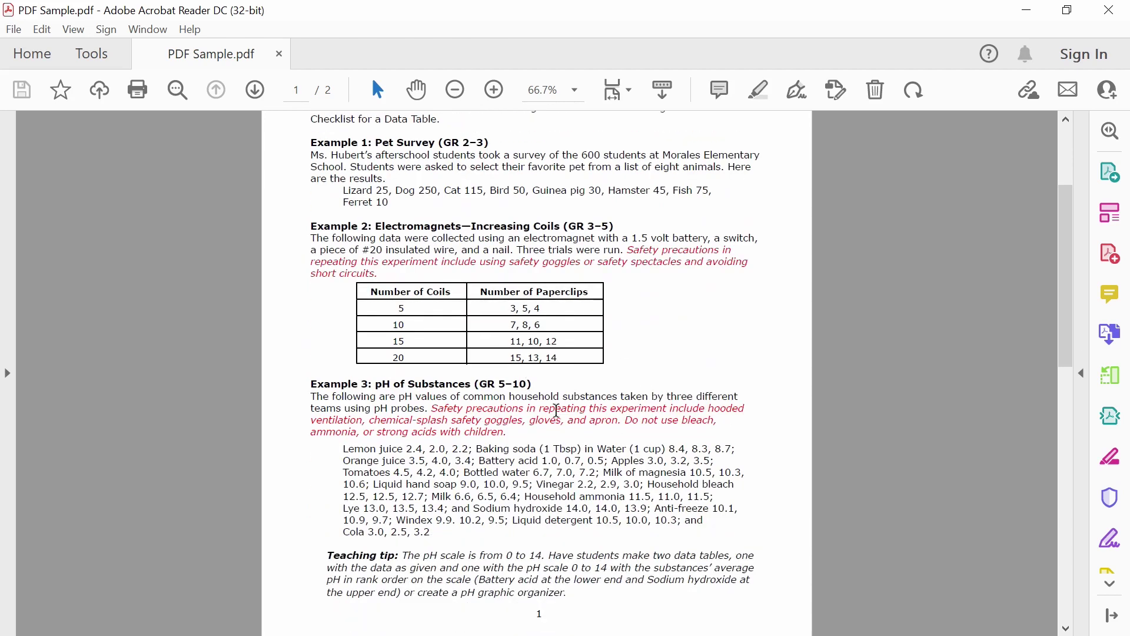
pyautogui.scroll(-1, 546, 319)
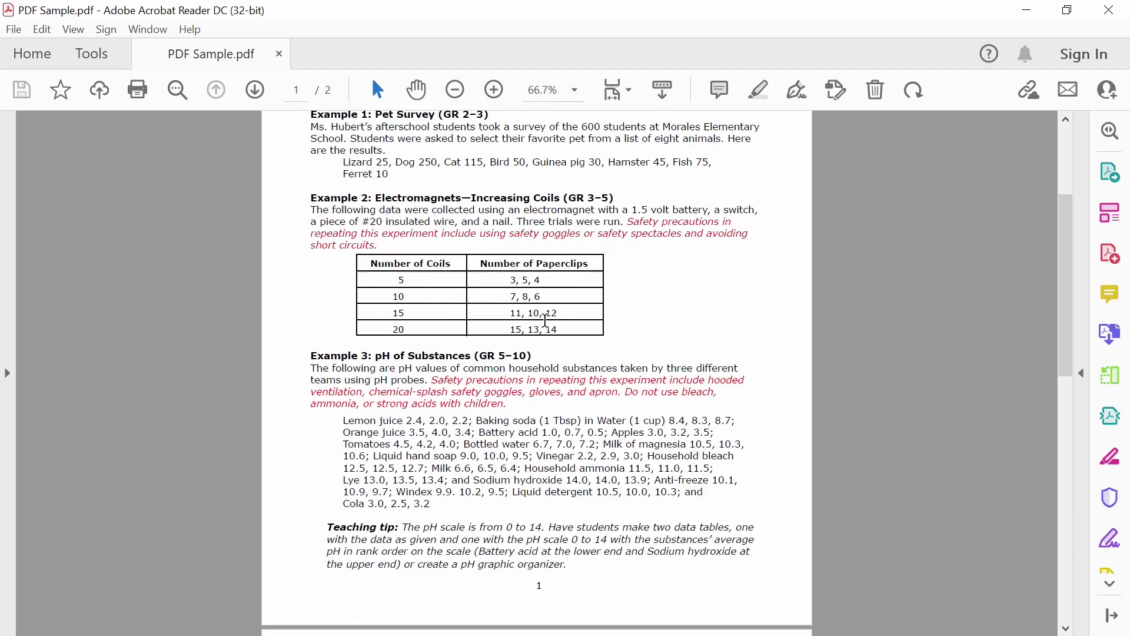
pyautogui.scroll(-4, 546, 320)
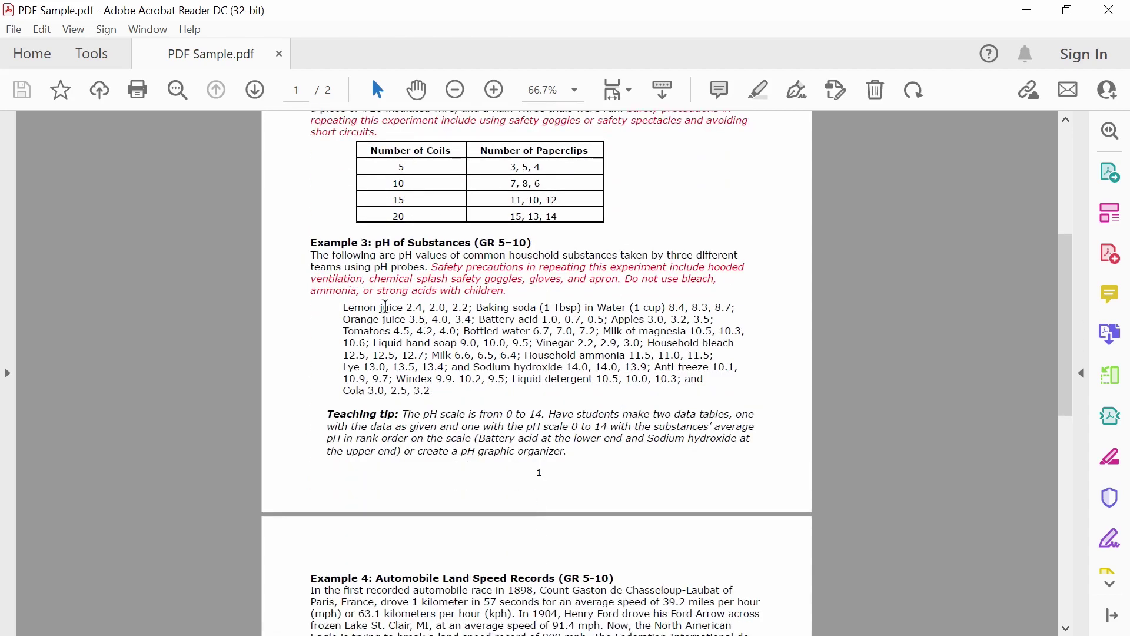
pyautogui.scroll(-9, 657, 377)
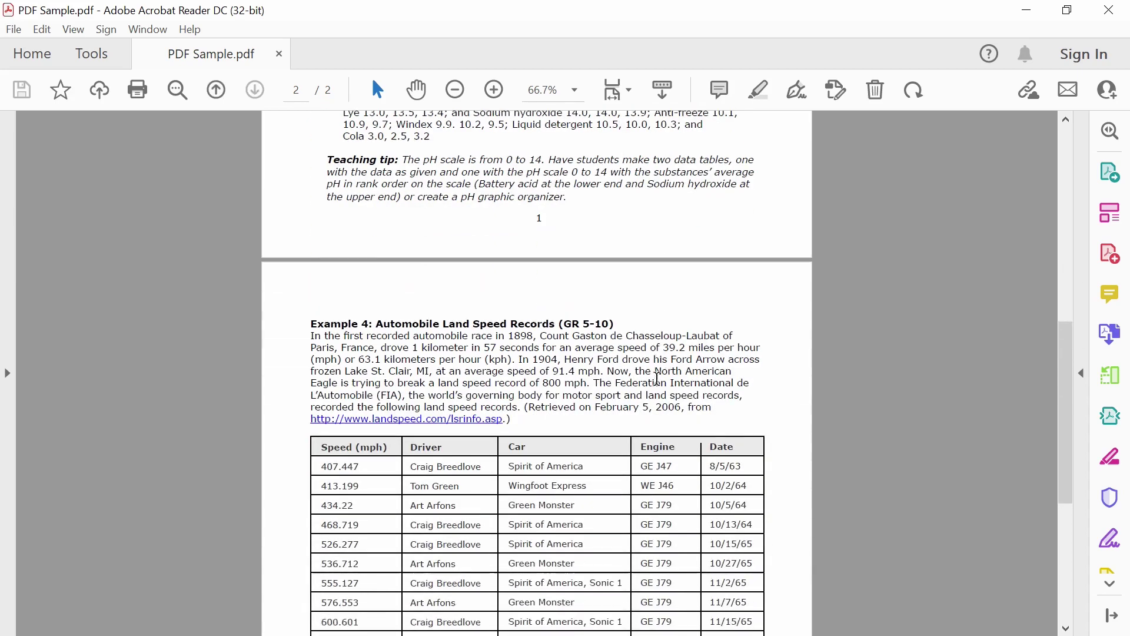
pyautogui.scroll(-12, 657, 377)
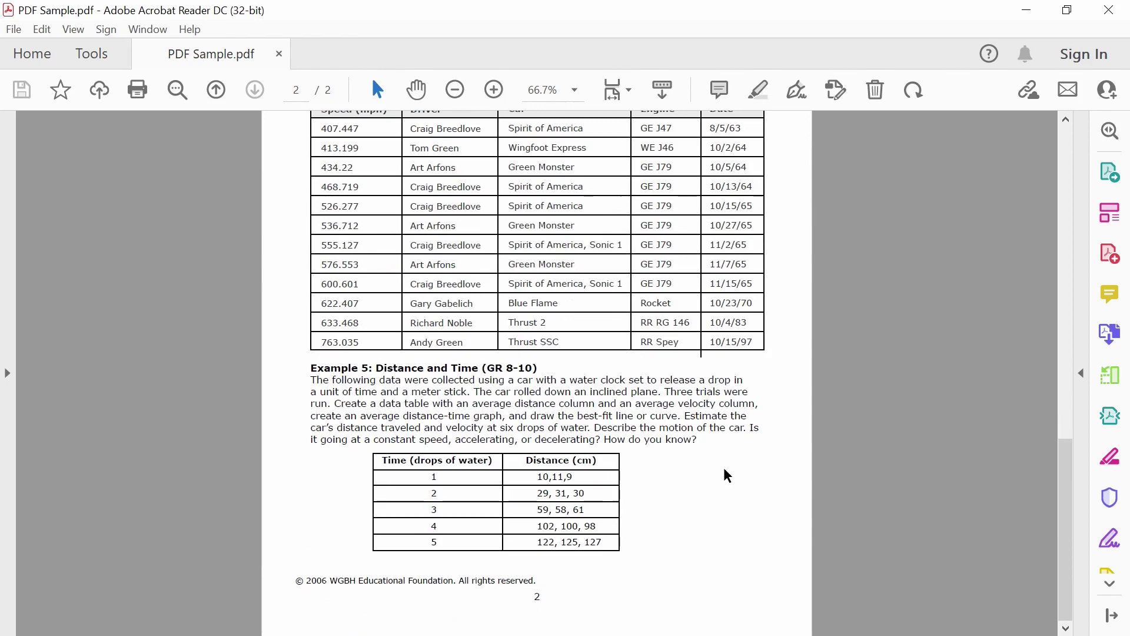
pyautogui.scroll(14, 726, 472)
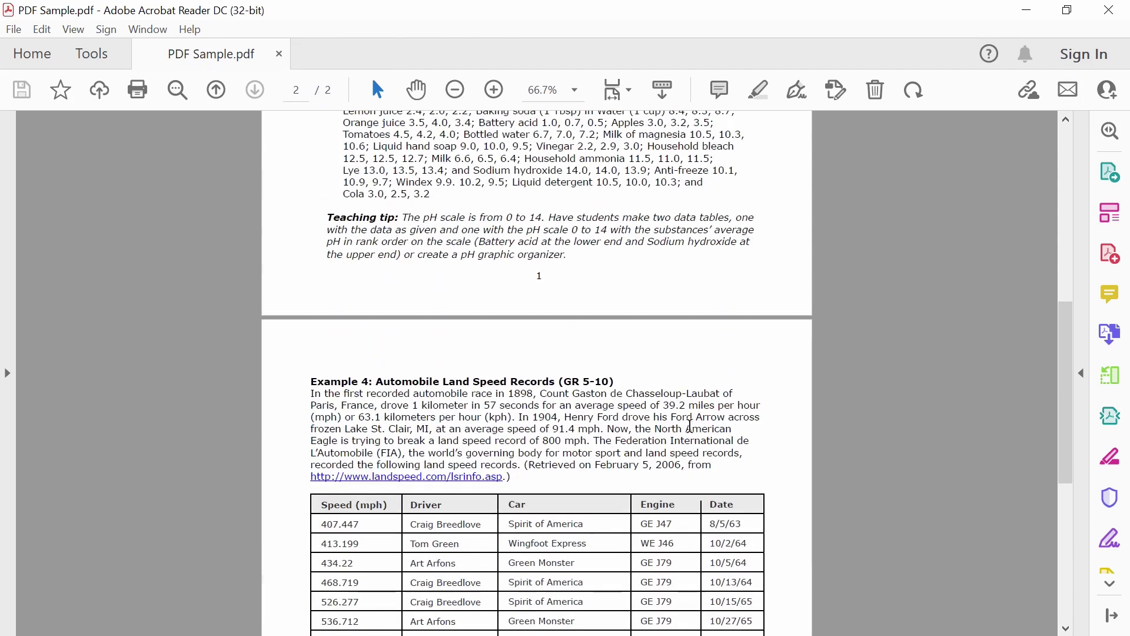
pyautogui.scroll(16, 686, 433)
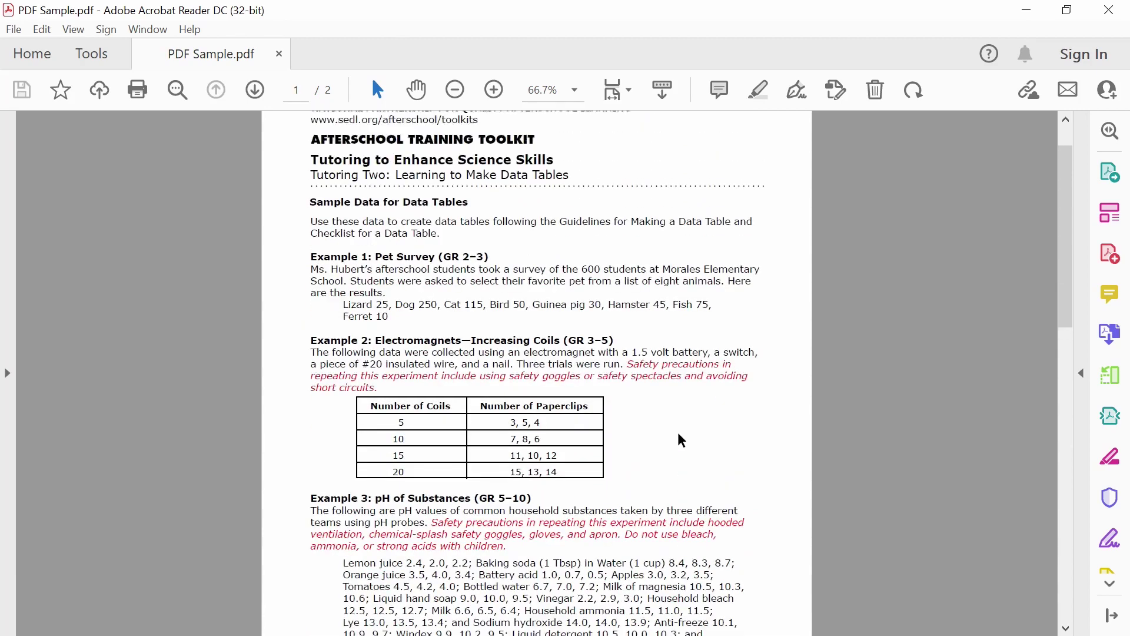
pyautogui.scroll(2, 681, 440)
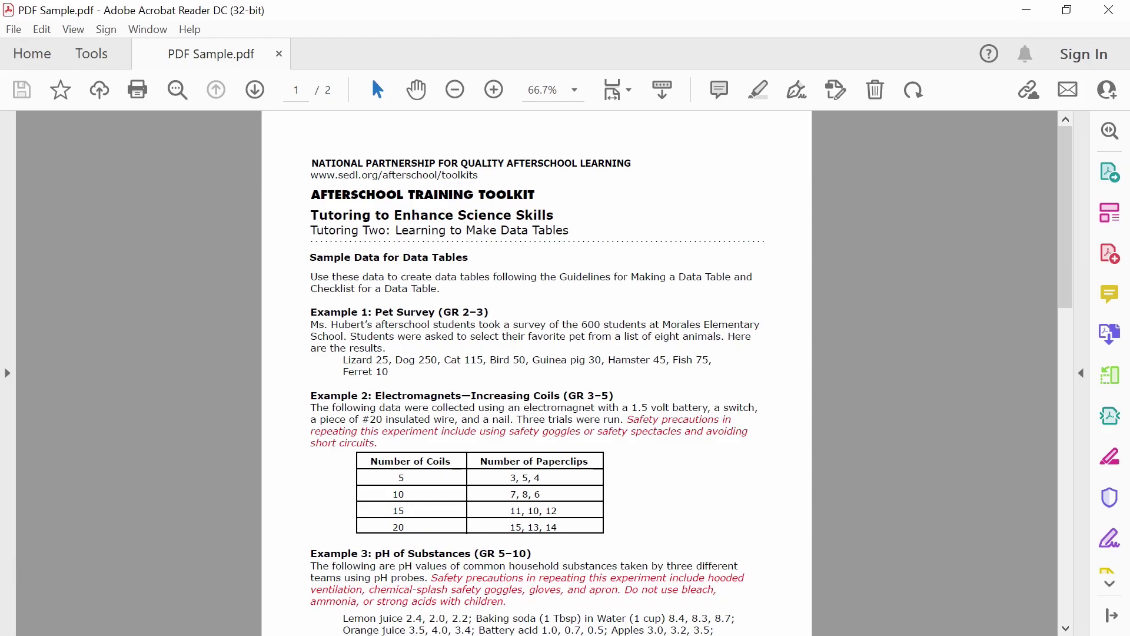
pyautogui.hotkey('alt', 'Tab')
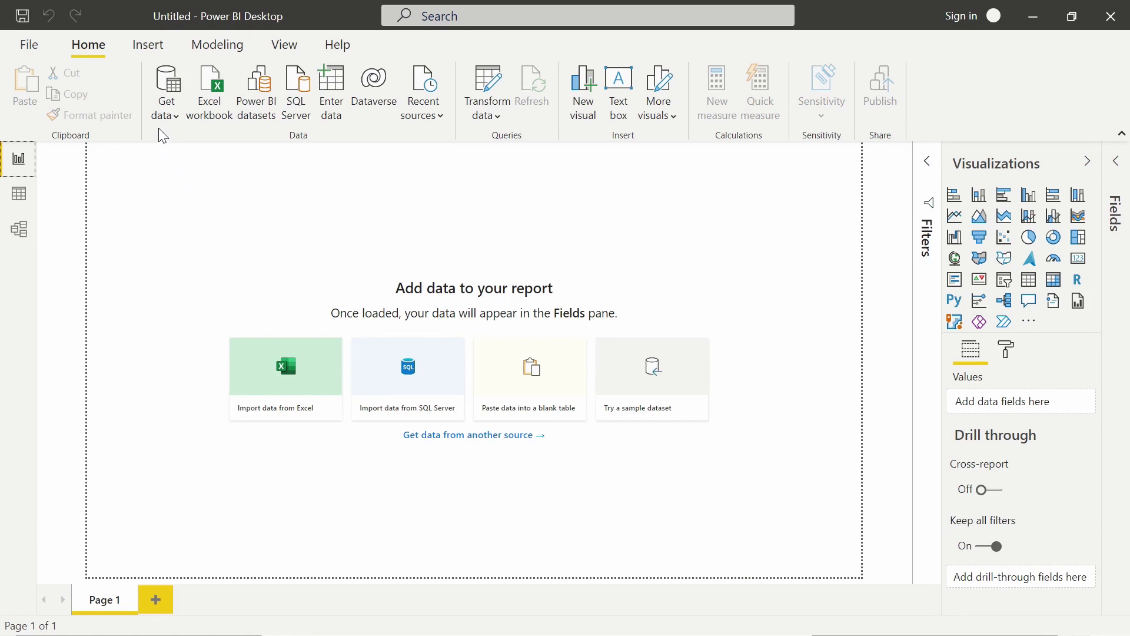
# From Get data's full source list, filter to the File category and connect with the PDF connector.
pyautogui.click(174, 85)
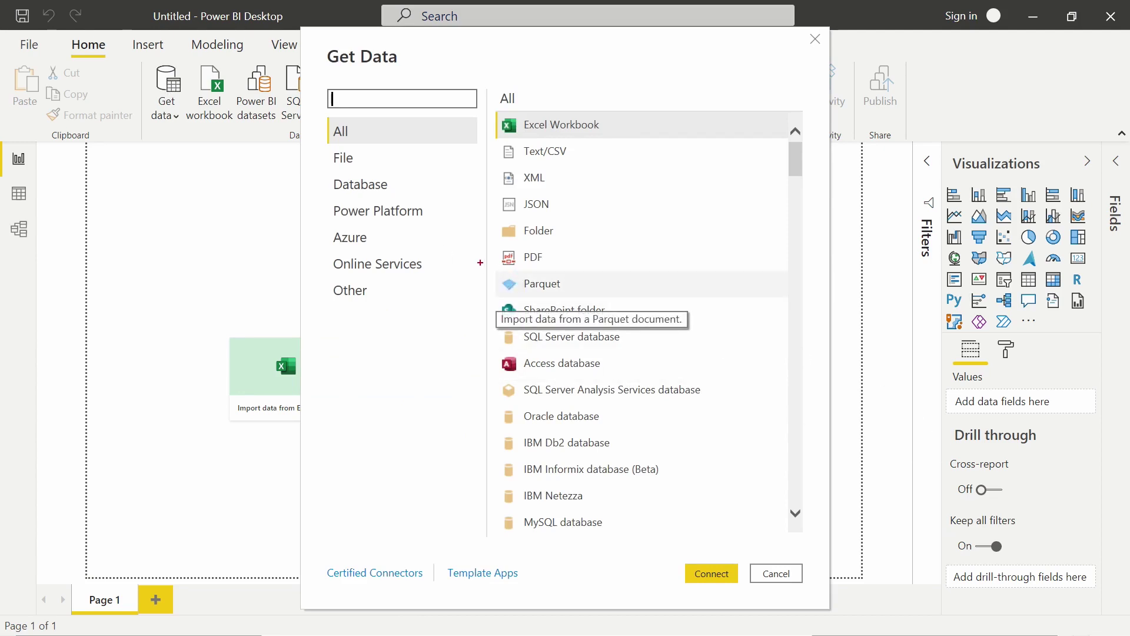
pyautogui.moveTo(485, 241)
pyautogui.mouseDown()
pyautogui.moveTo(638, 280)
pyautogui.moveTo(686, 271)
pyautogui.mouseUp()
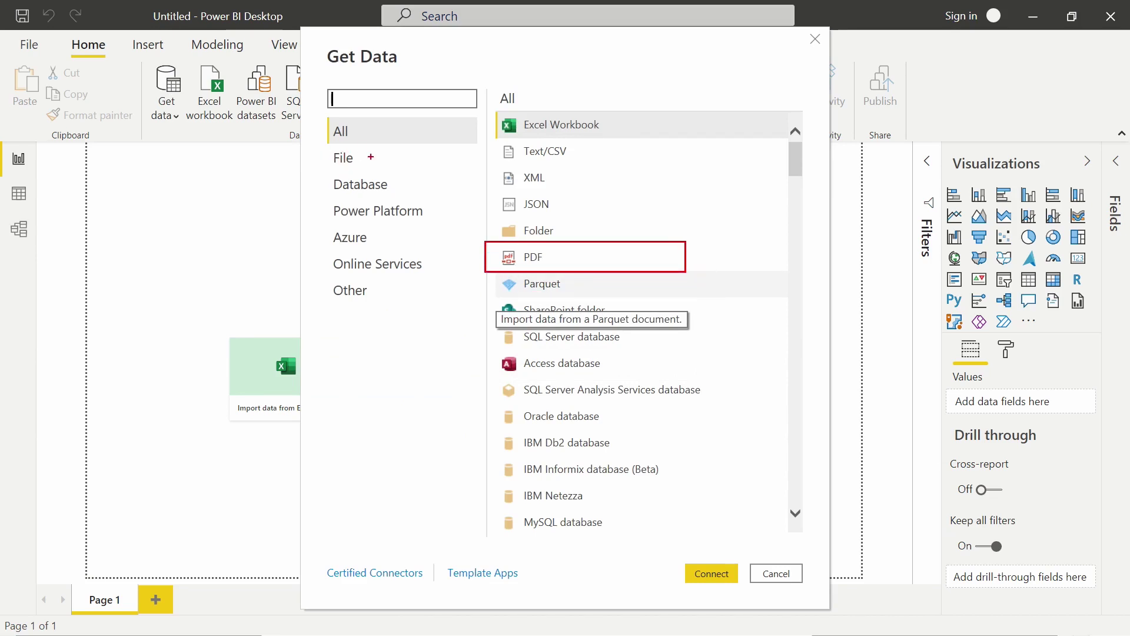
pyautogui.moveTo(372, 159); pyautogui.dragTo(448, 159)
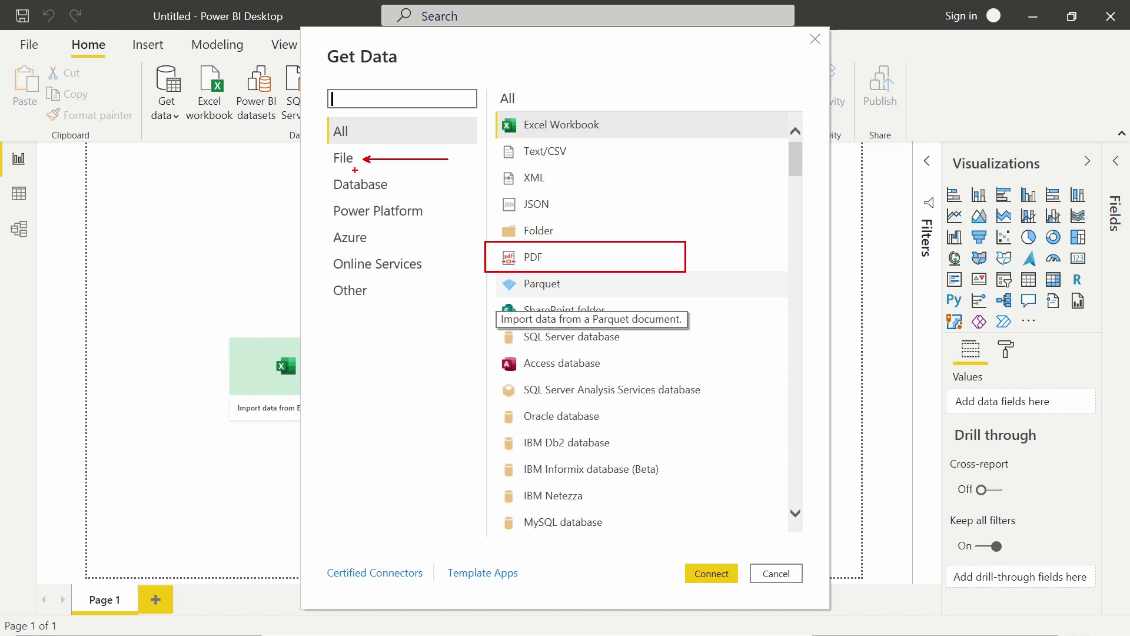
pyautogui.click(378, 165)
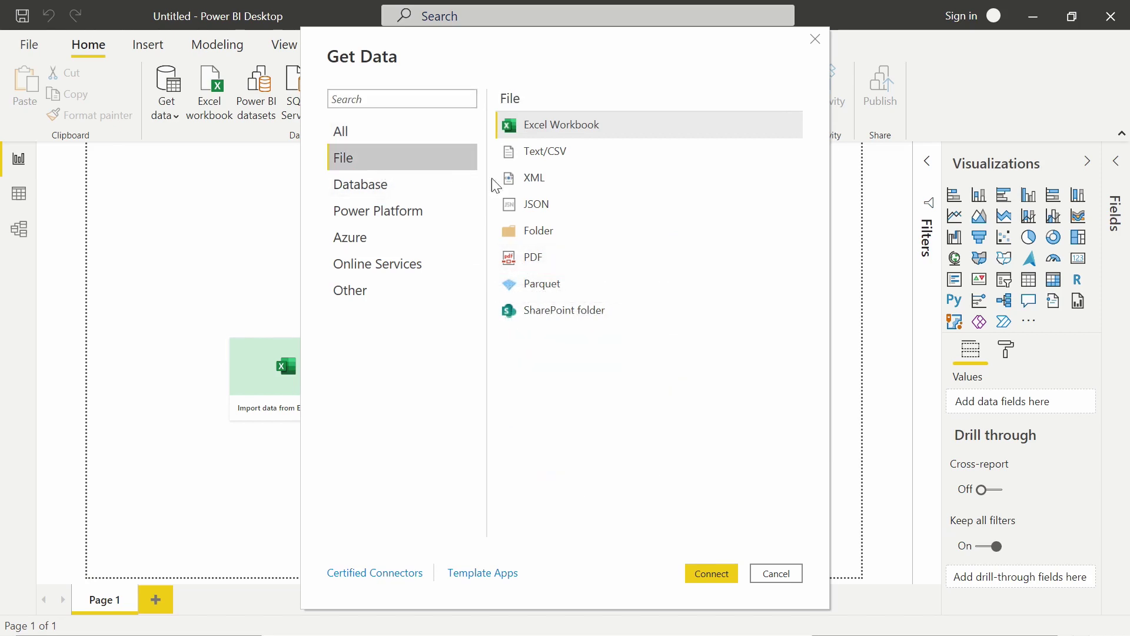
pyautogui.click(565, 259)
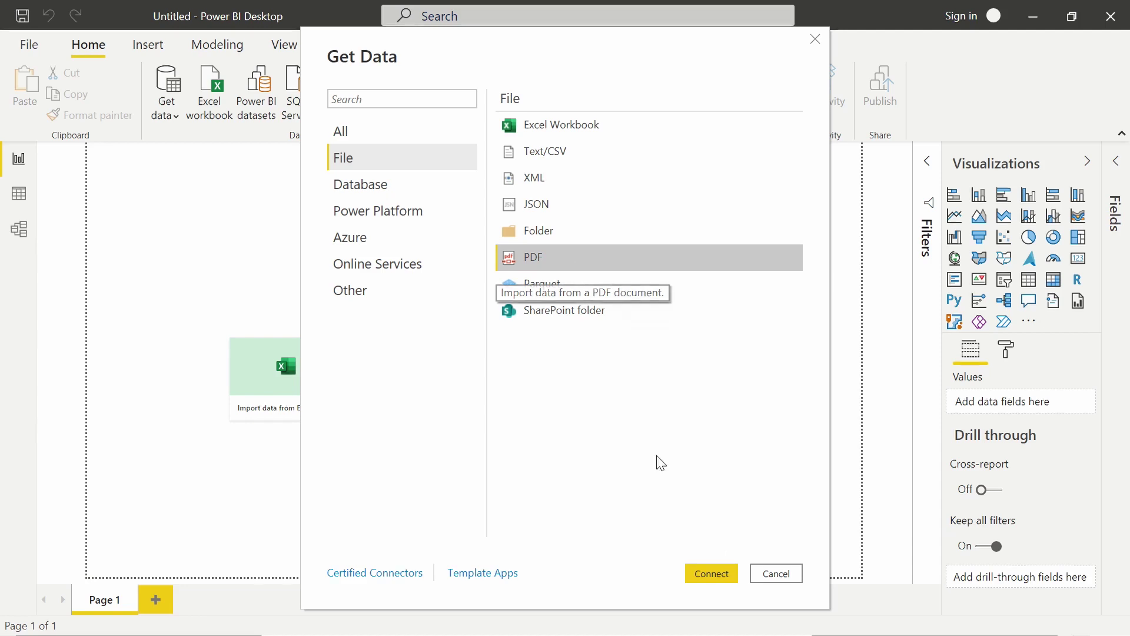
pyautogui.click(719, 582)
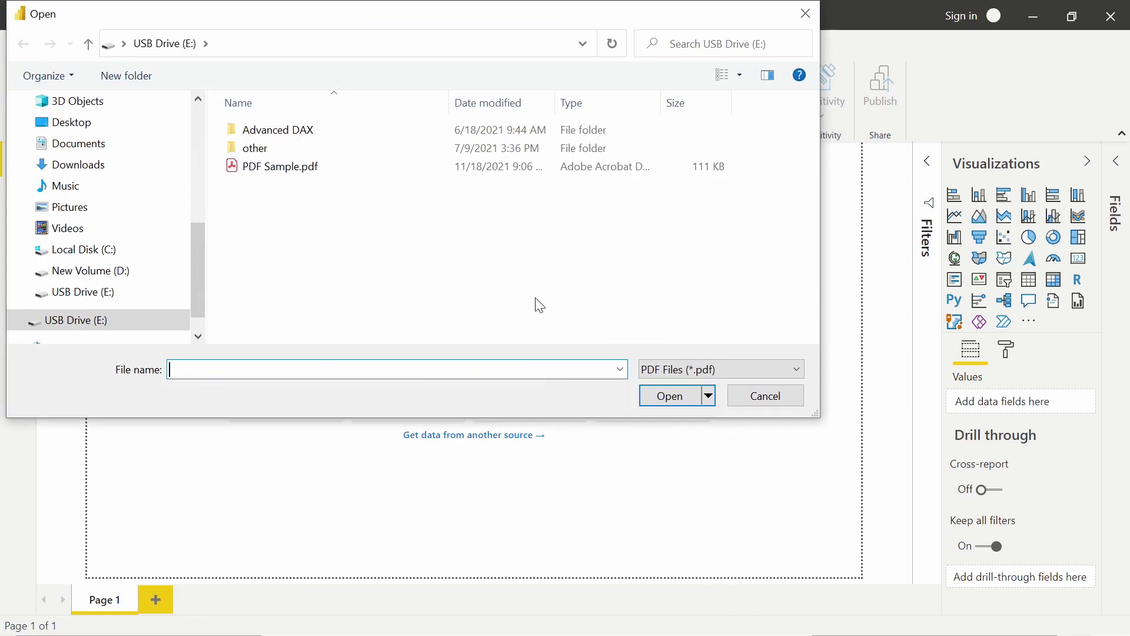
# Open PDF Sample.pdf from USB Drive (E:) into the Navigator.
pyautogui.click(278, 172)
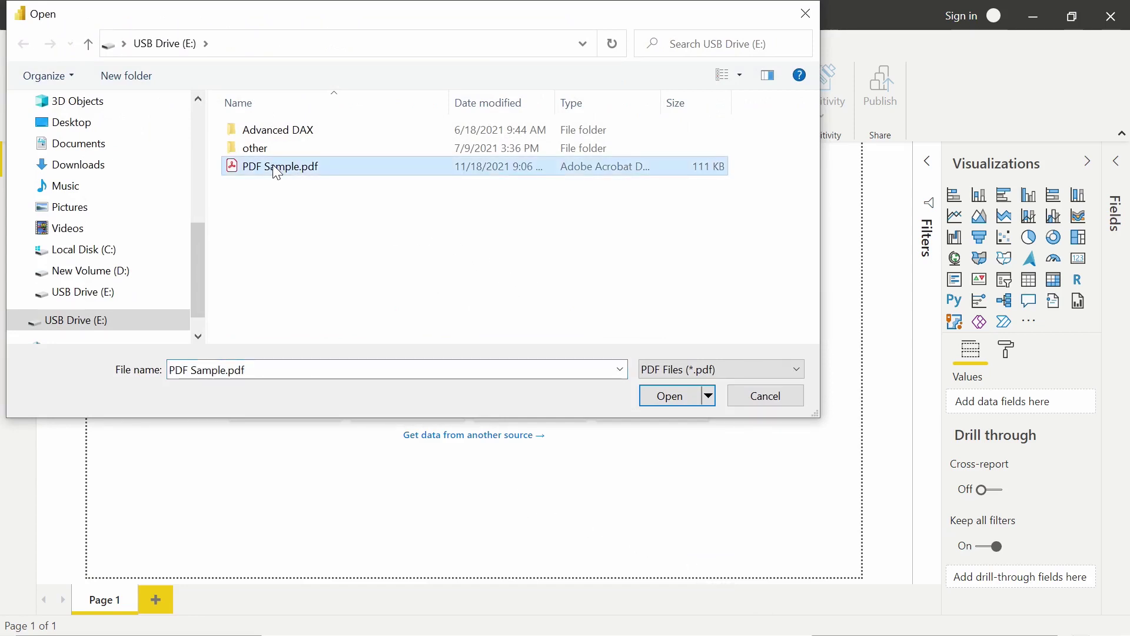
pyautogui.click(676, 404)
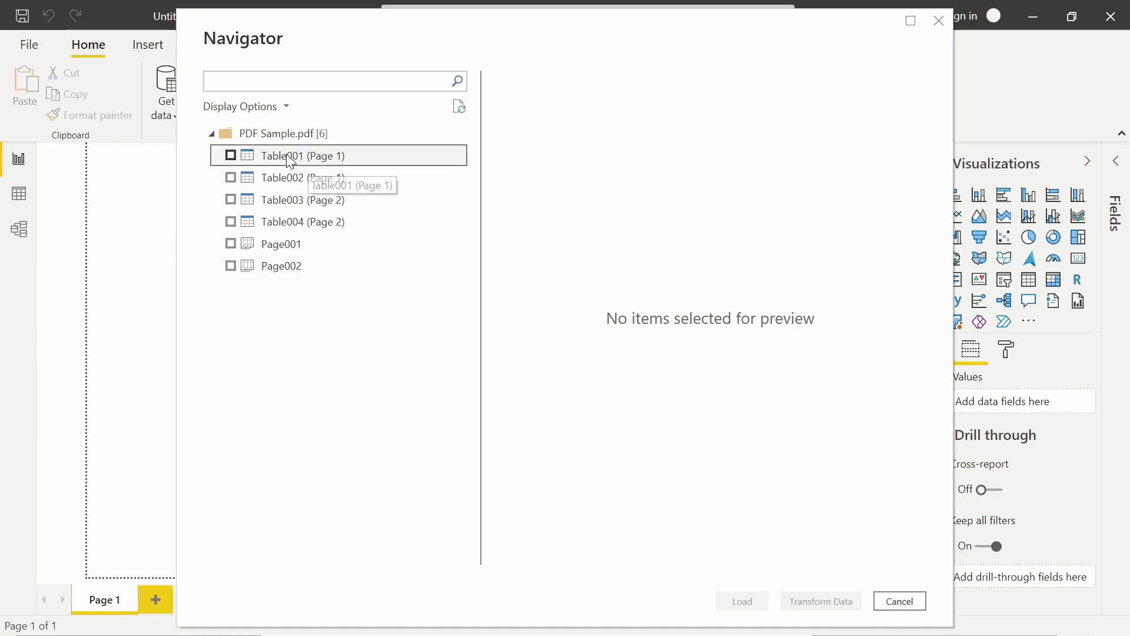
# Preview Table001, Table002, Table003, Table004 and Page001 in the Navigator one after another.
pyautogui.click(309, 156)
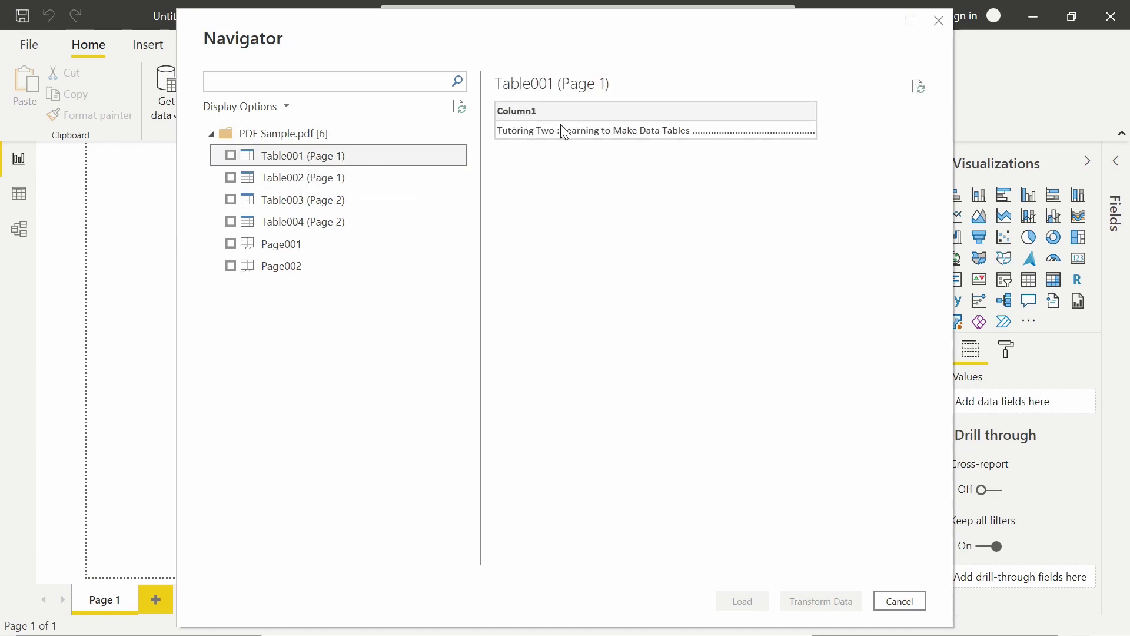
pyautogui.click(293, 178)
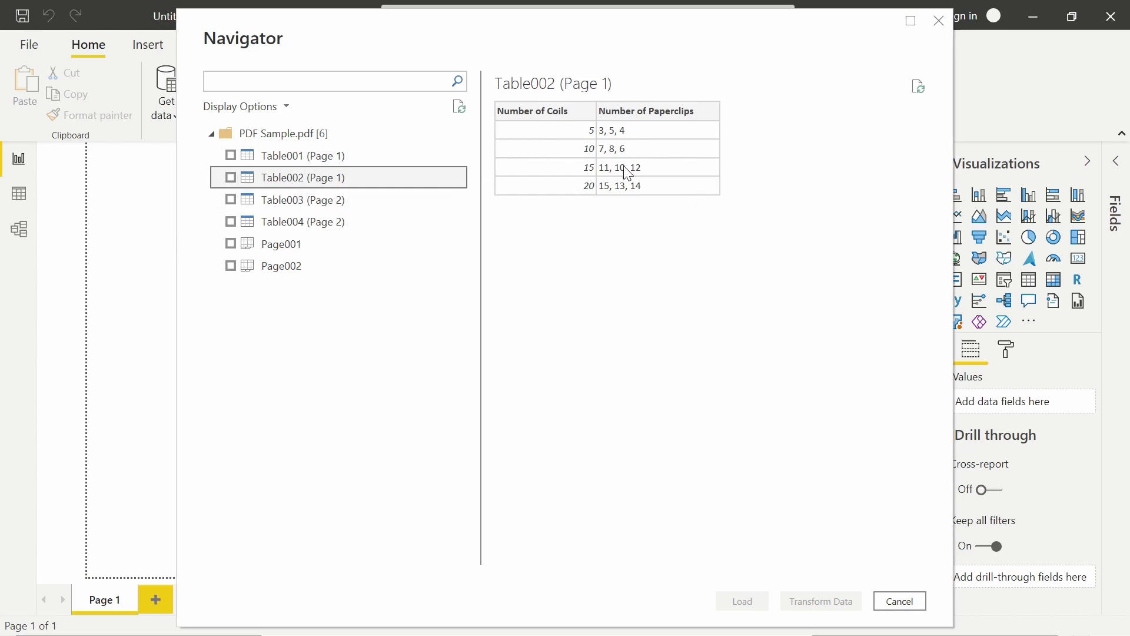
pyautogui.click(299, 202)
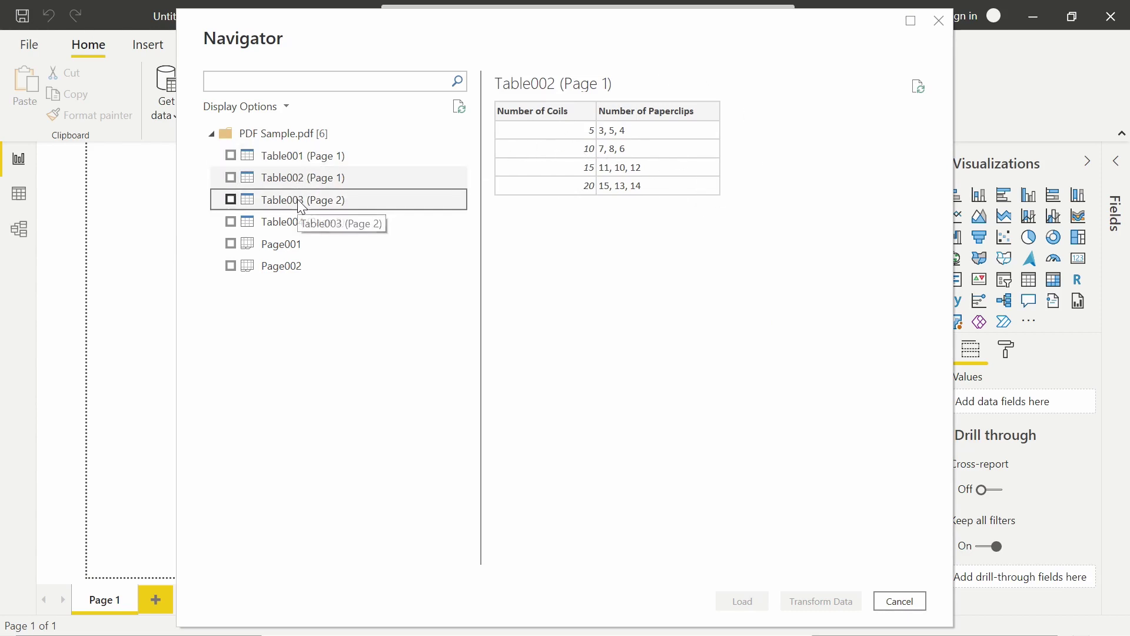
pyautogui.click(281, 225)
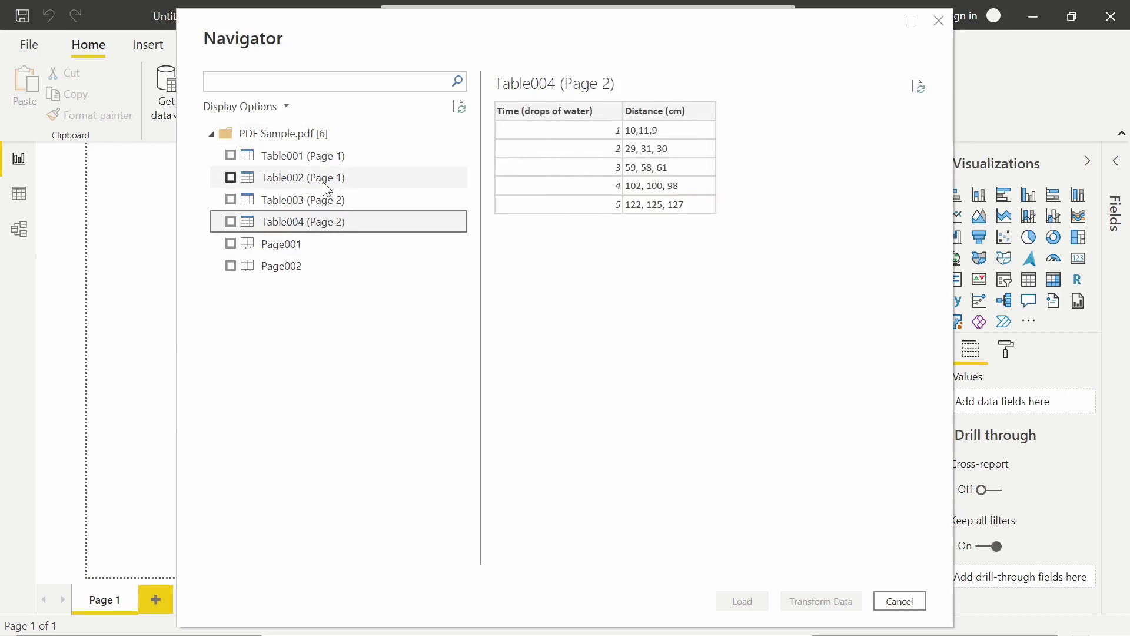
pyautogui.click(300, 252)
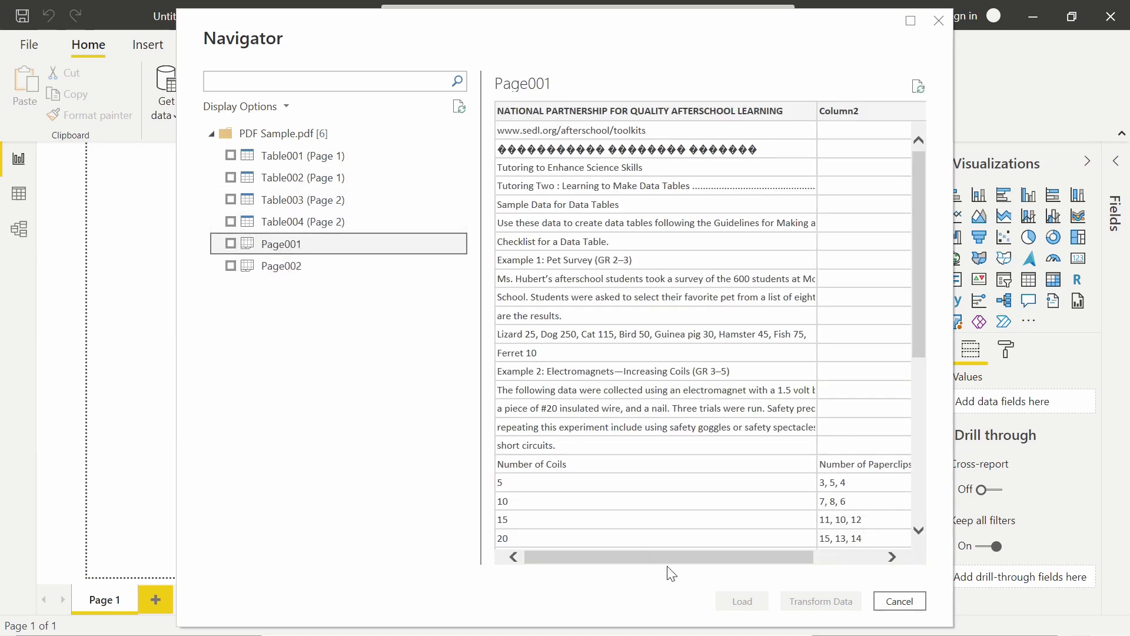
pyautogui.moveTo(670, 559); pyautogui.dragTo(616, 536)
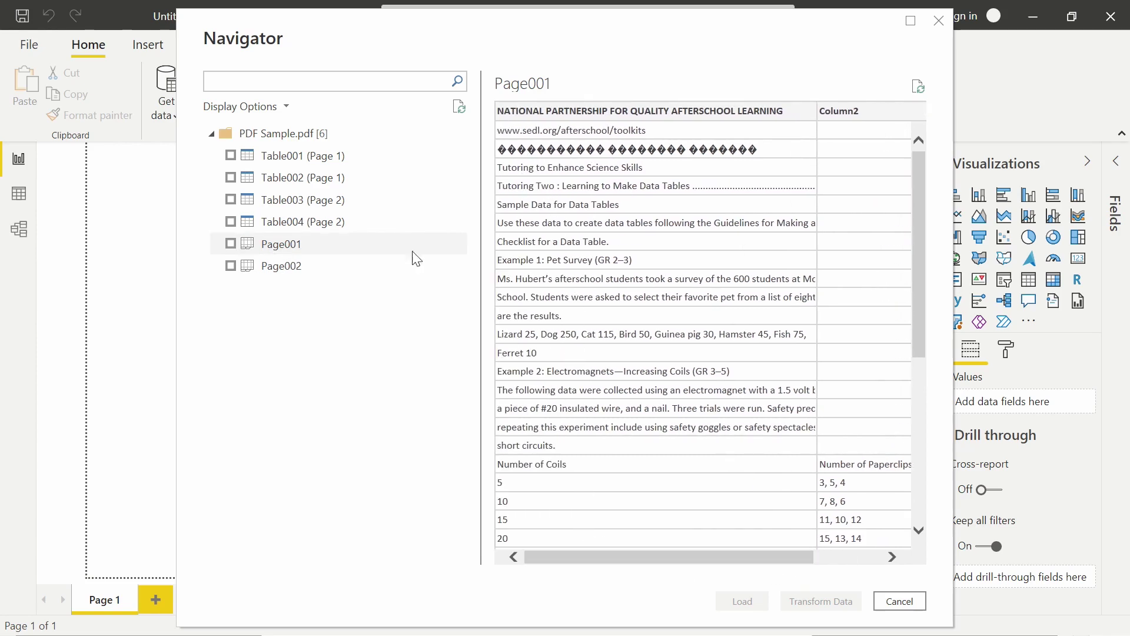
# Preview Page002, recheck Table004 and Table003, then return to Page002 and scroll its preview sideways.
pyautogui.click(288, 268)
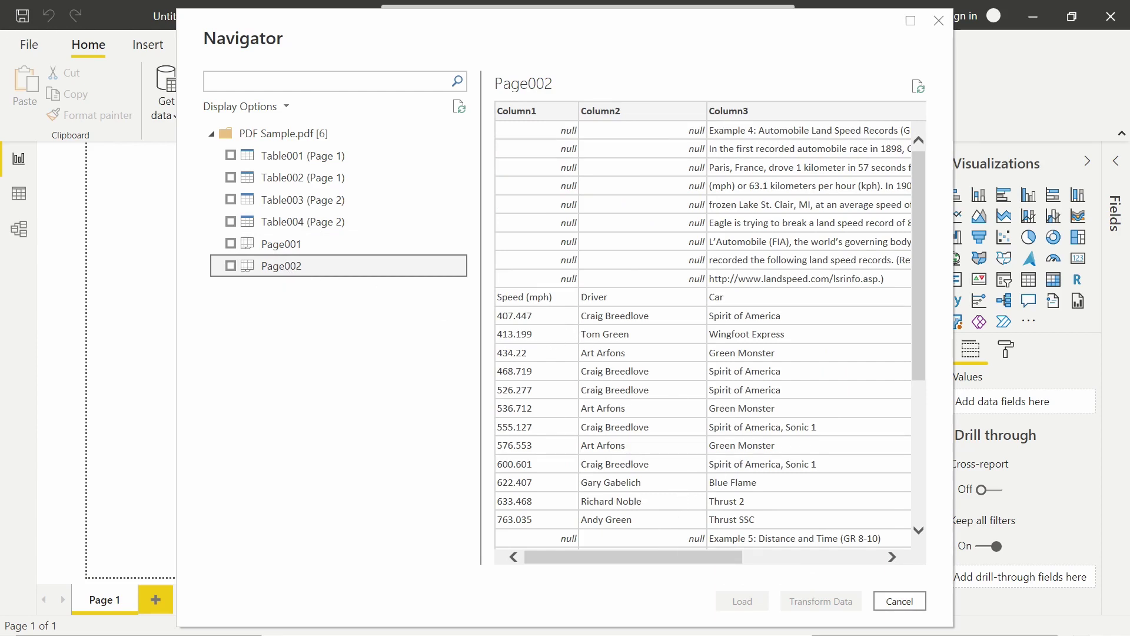
pyautogui.moveTo(482, 288)
pyautogui.mouseDown()
pyautogui.moveTo(663, 400)
pyautogui.moveTo(819, 478)
pyautogui.moveTo(854, 545)
pyautogui.mouseUp()
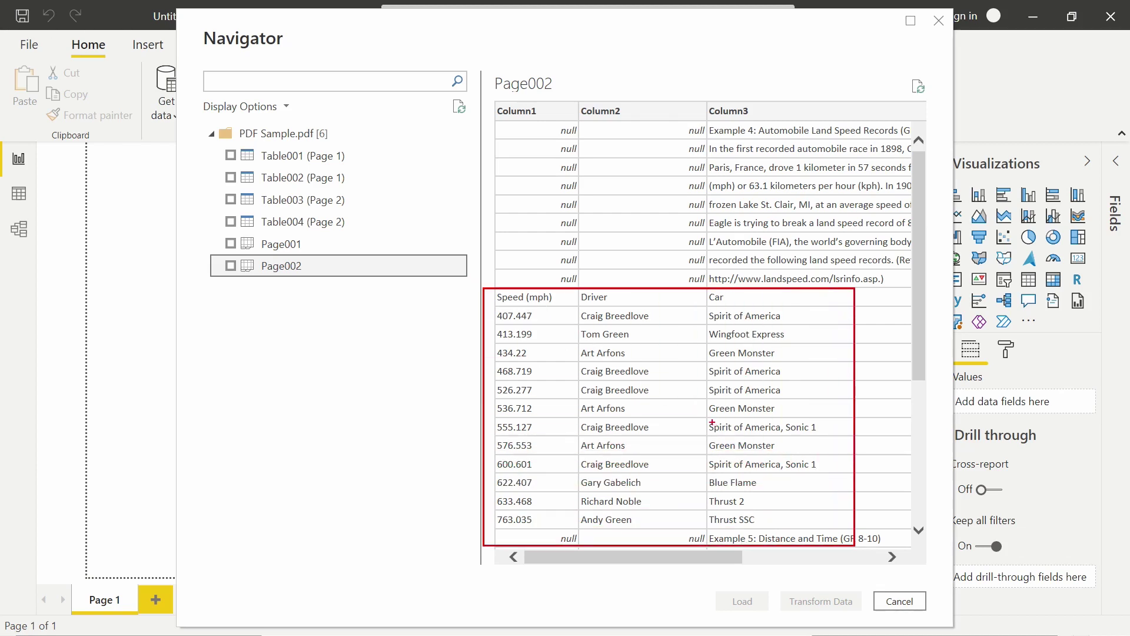
pyautogui.press('Escape')
pyautogui.click(315, 223)
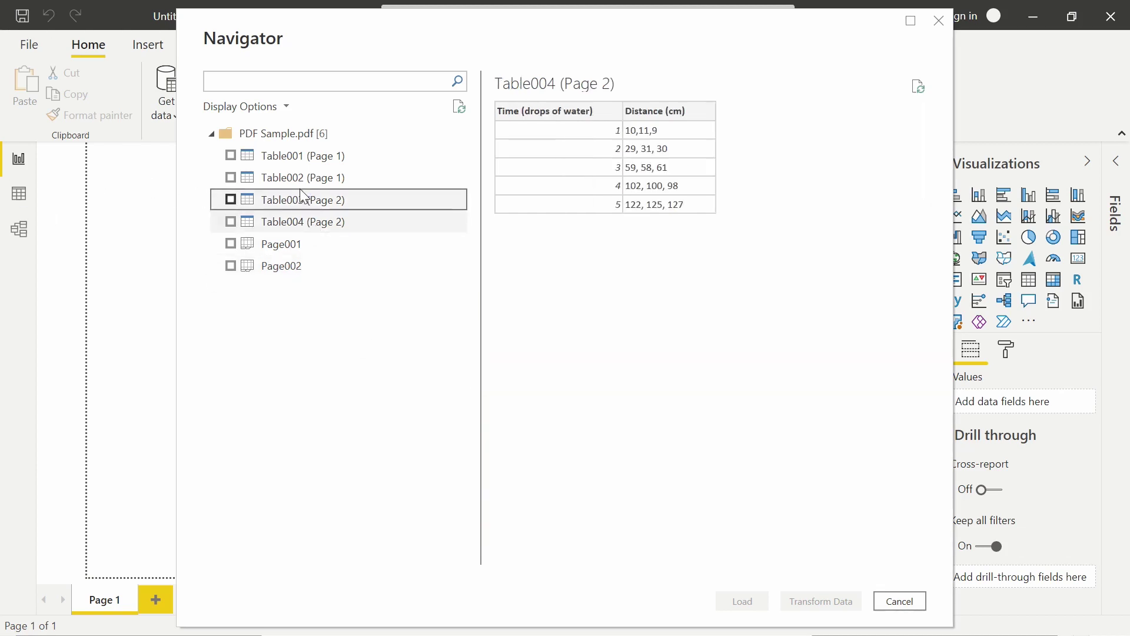
pyautogui.click(306, 200)
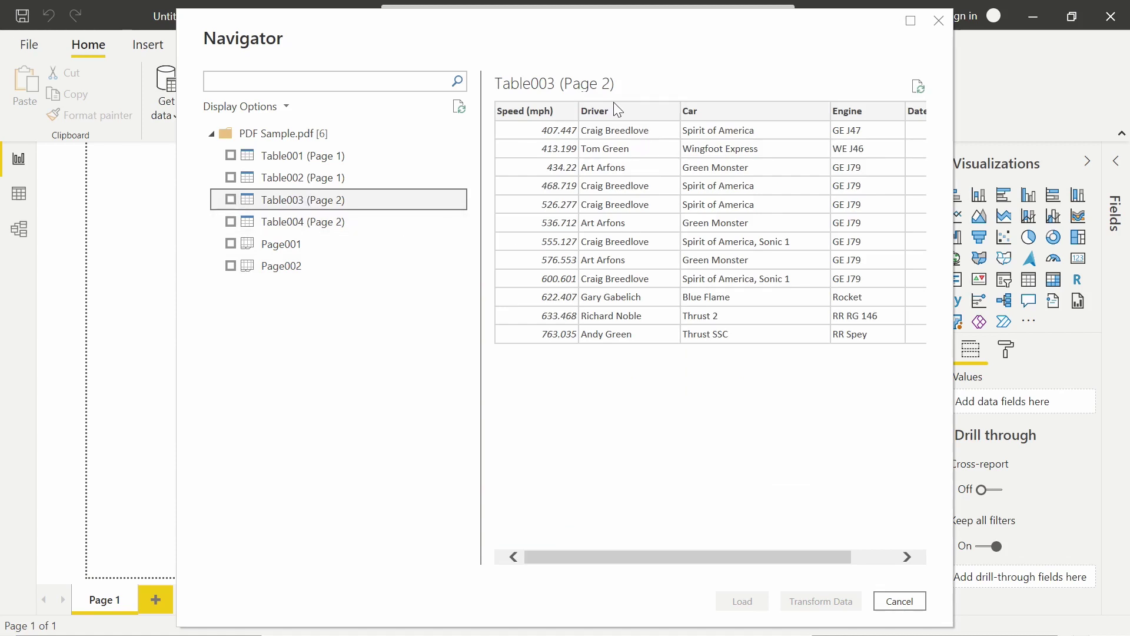
pyautogui.click(312, 268)
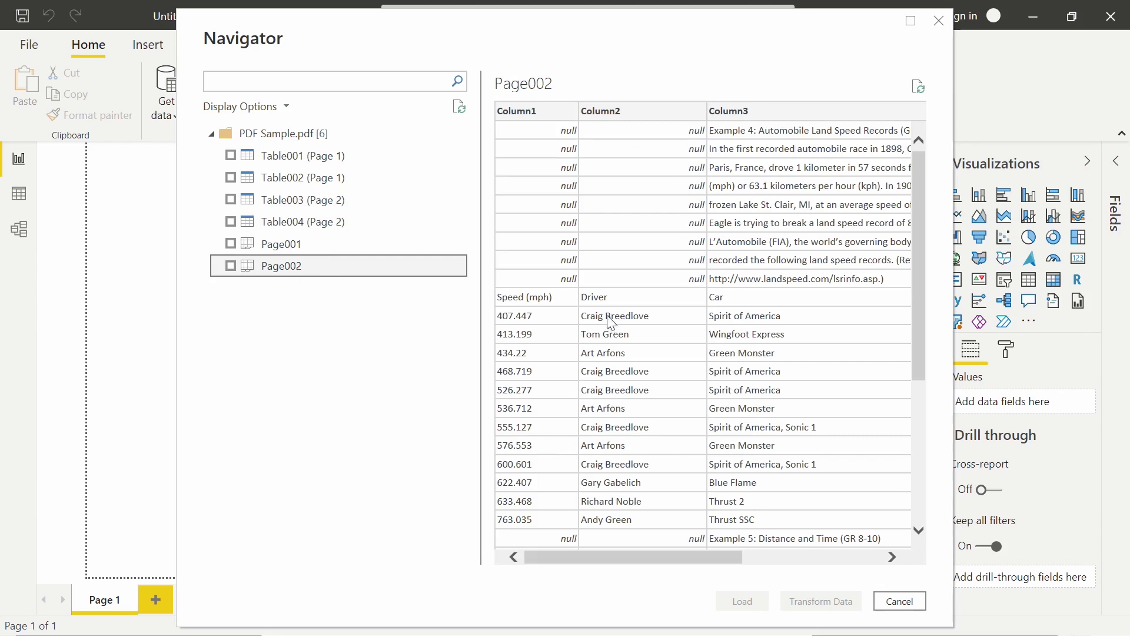
pyautogui.click(671, 559)
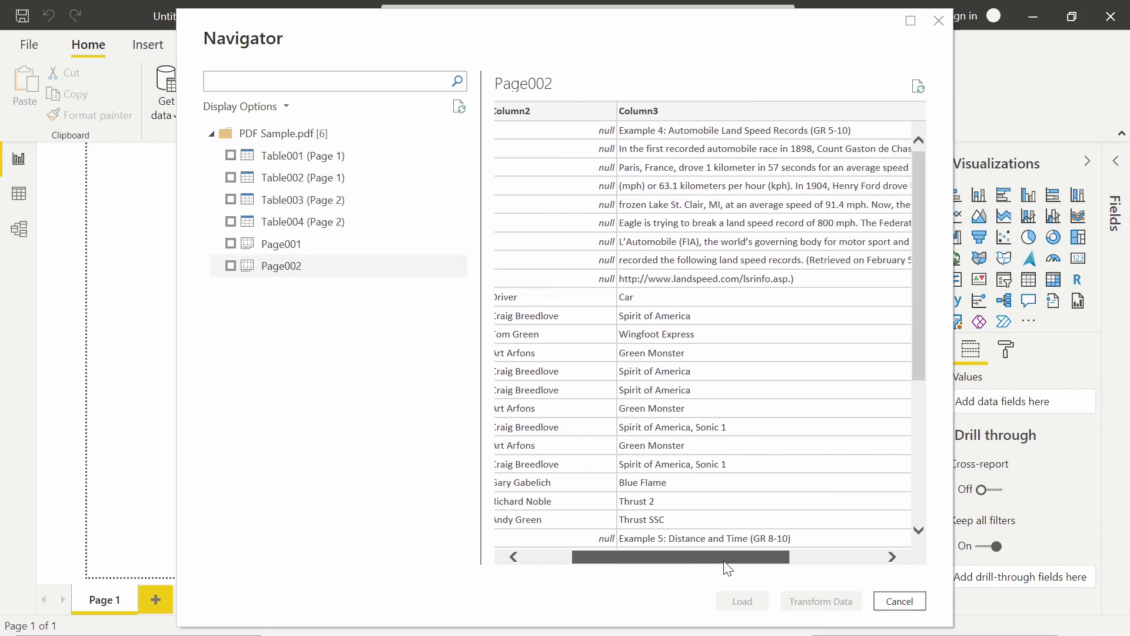
pyautogui.moveTo(724, 561); pyautogui.dragTo(642, 532)
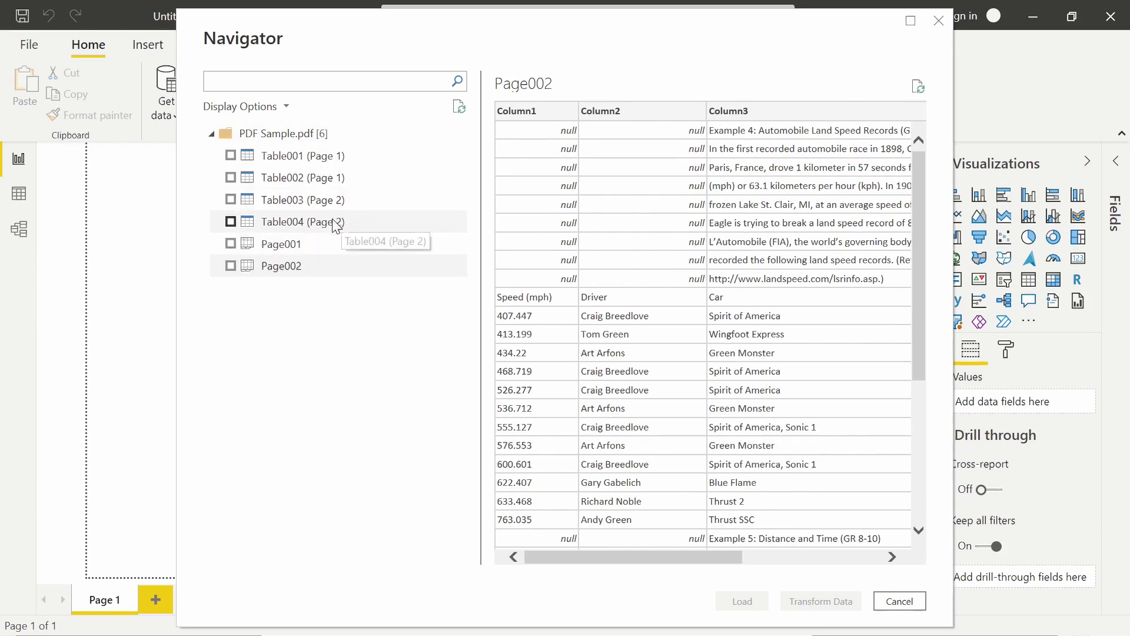
# Select Table002, Table003, Table004 and Page001 and send them to Power Query Editor with Transform Data.
pyautogui.click(231, 176)
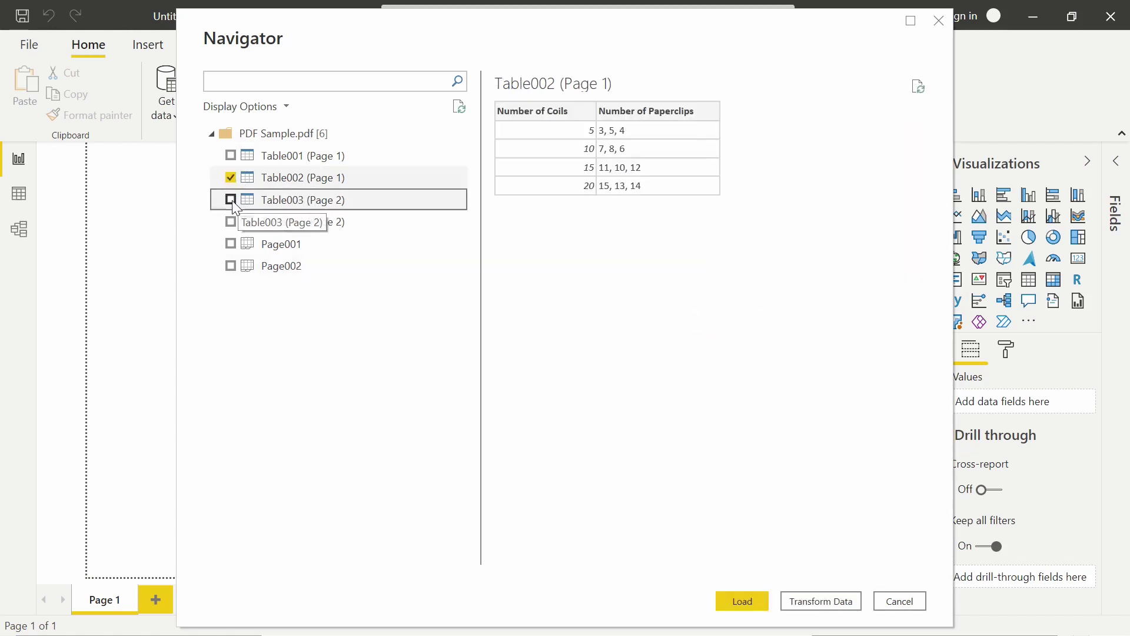
pyautogui.click(232, 201)
pyautogui.click(231, 222)
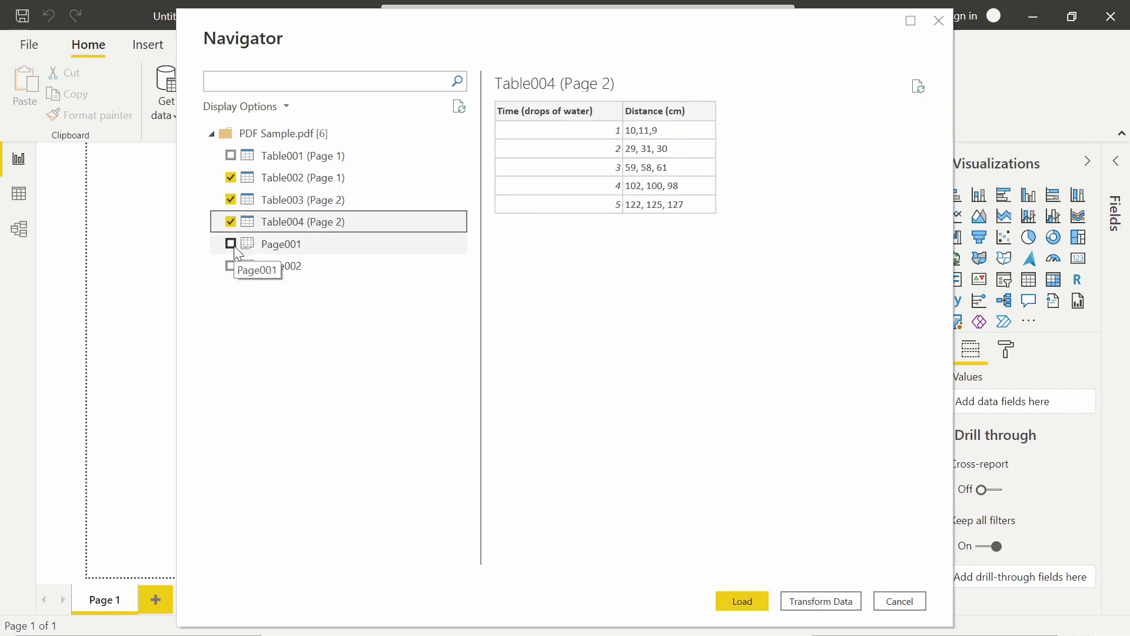
pyautogui.click(231, 244)
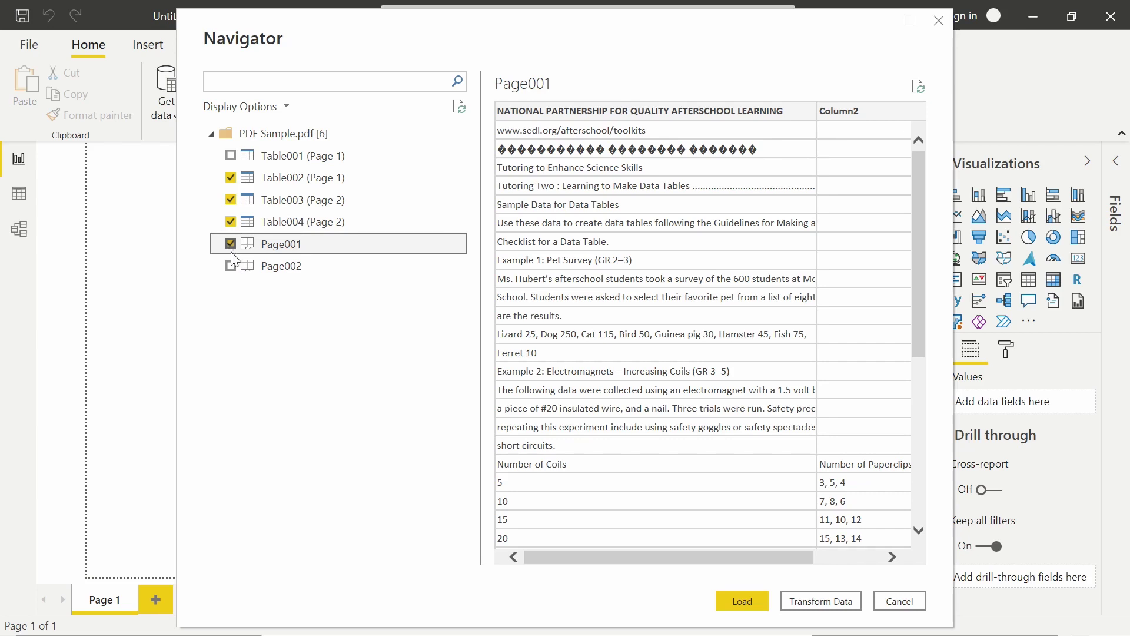
pyautogui.click(820, 602)
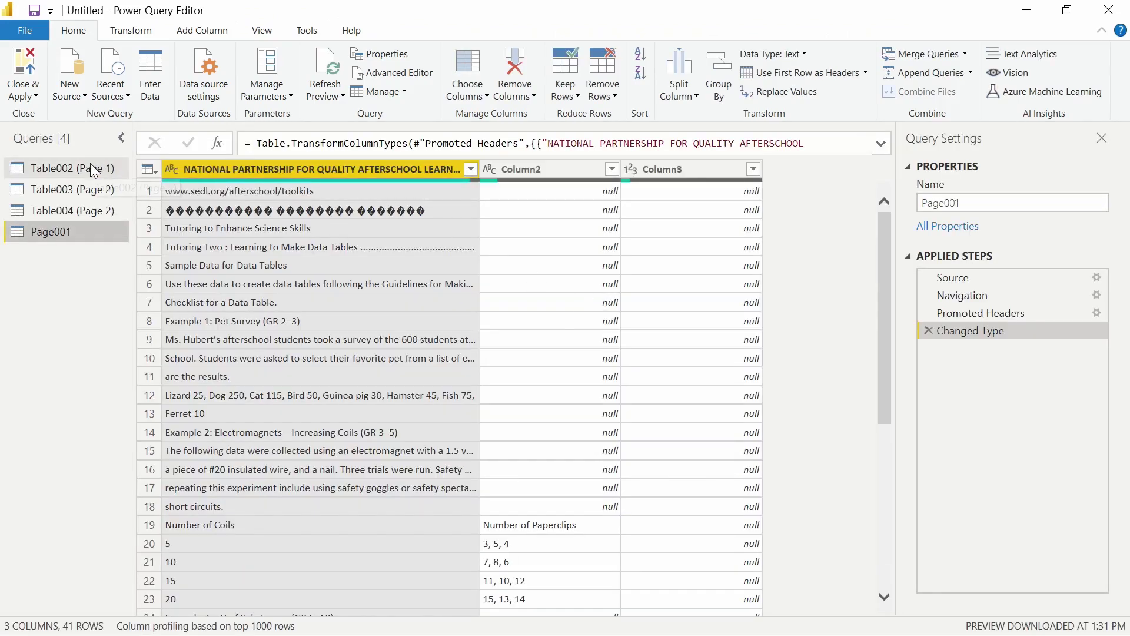
# Inspect the Table002 (Page 1), Table003 (Page 2) and Page001 queries in turn.
pyautogui.click(84, 171)
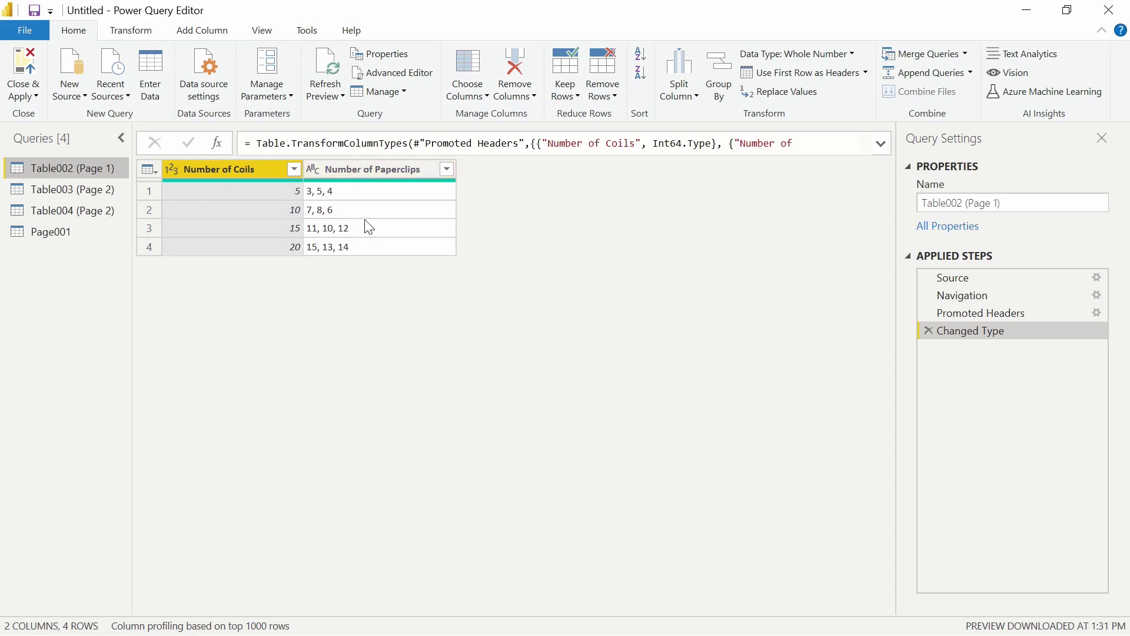
pyautogui.click(71, 189)
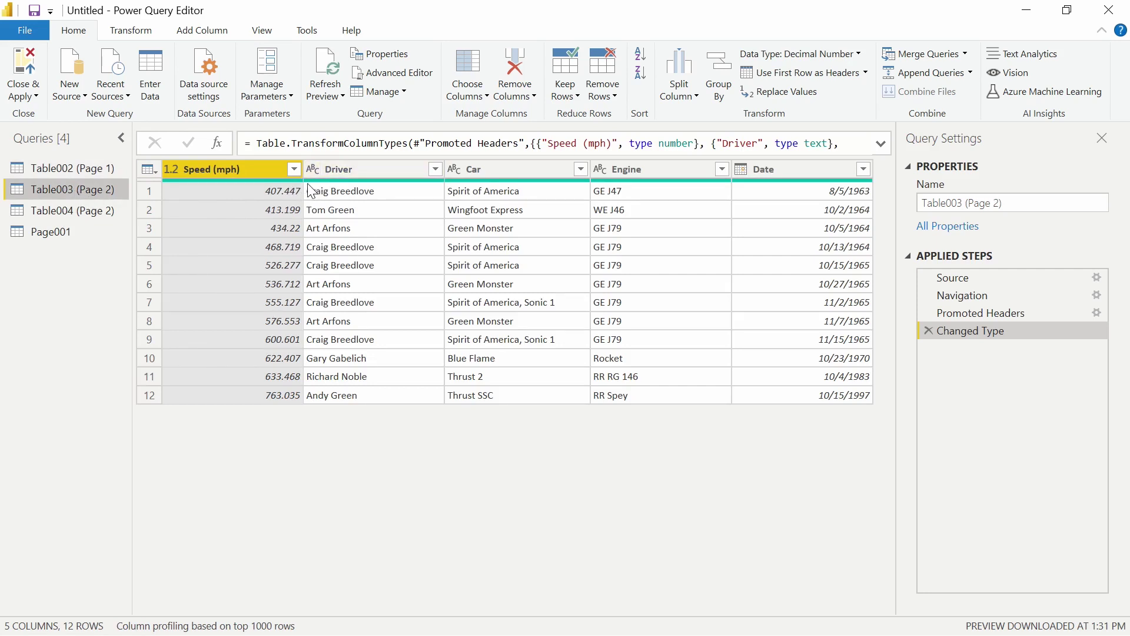
pyautogui.moveTo(295, 165); pyautogui.dragTo(328, 182)
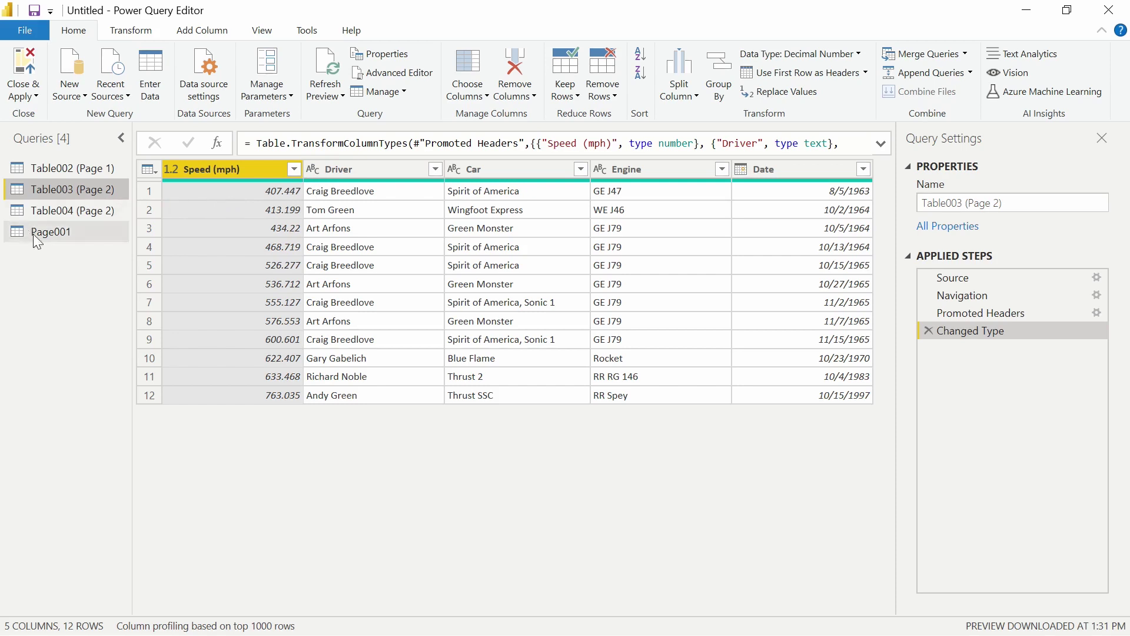
pyautogui.click(72, 231)
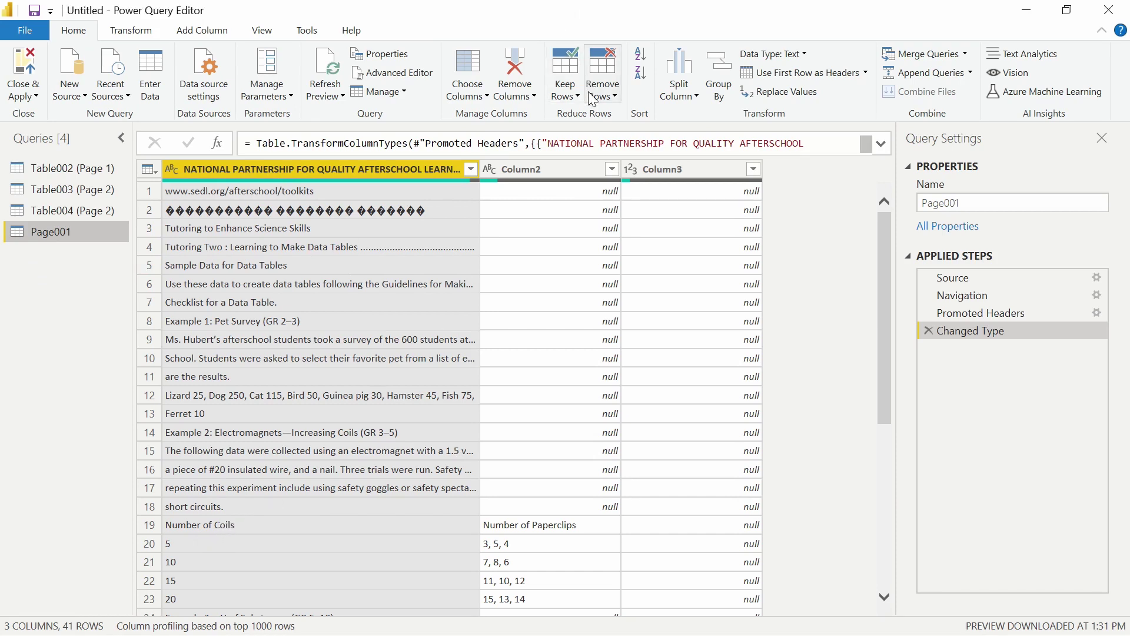
# Remove the top 18 rows of Page001 and delete Column3.
pyautogui.click(615, 99)
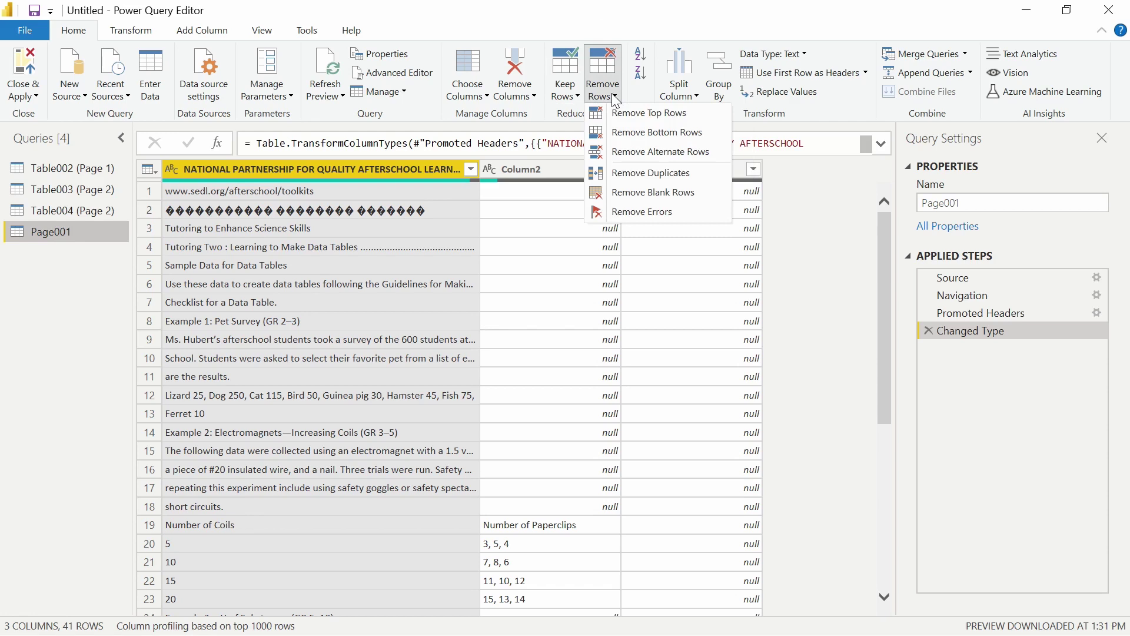
pyautogui.click(647, 112)
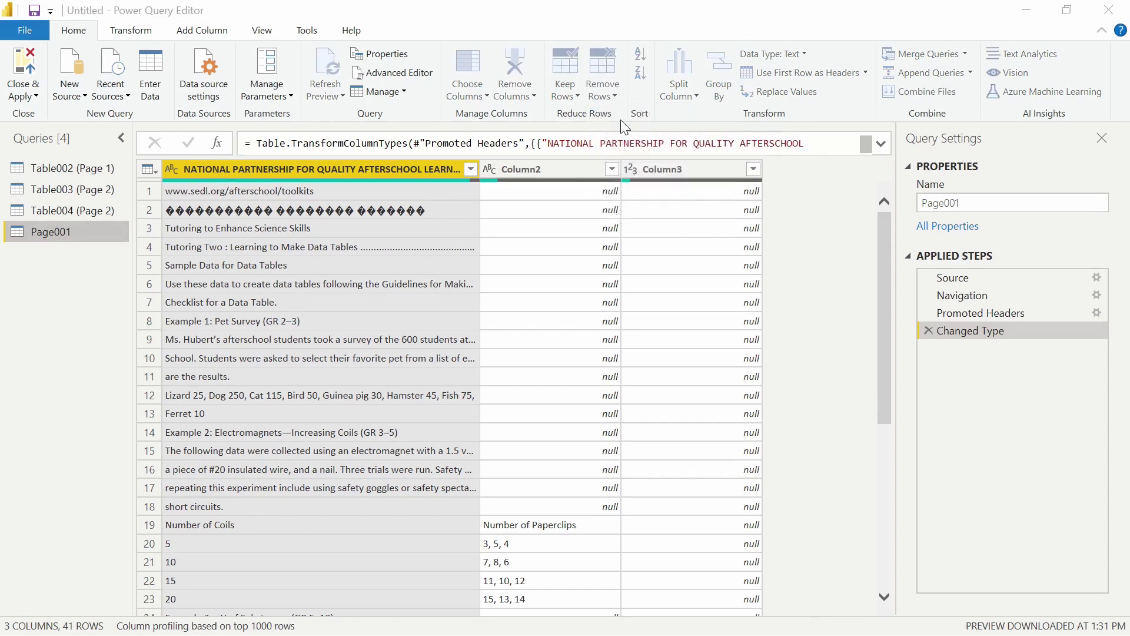
pyautogui.write('1')
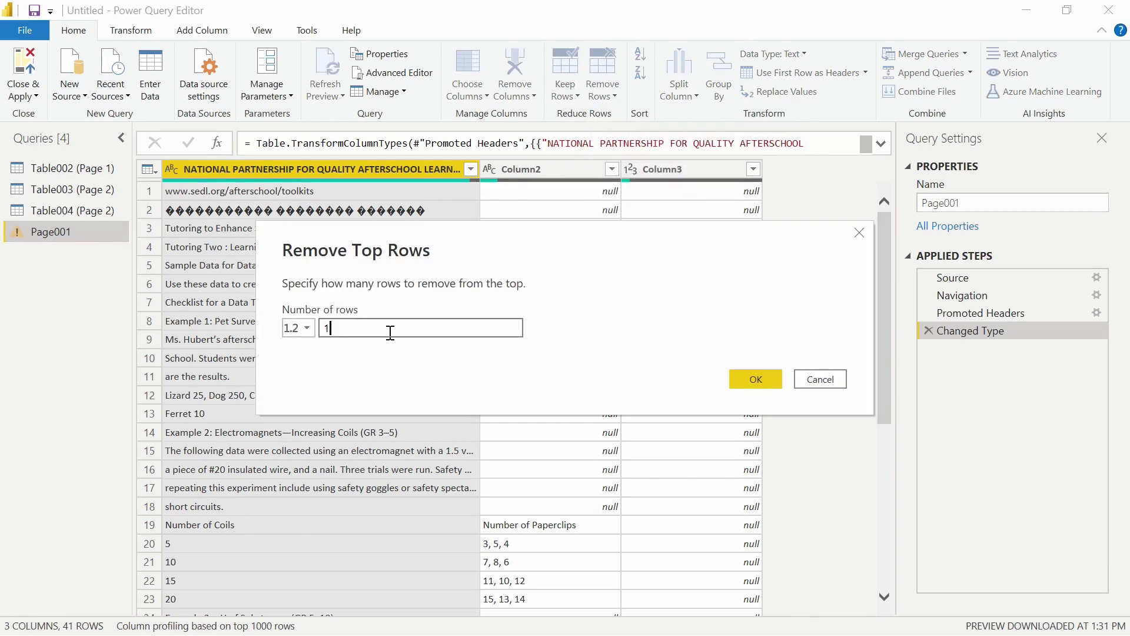
pyautogui.write('8')
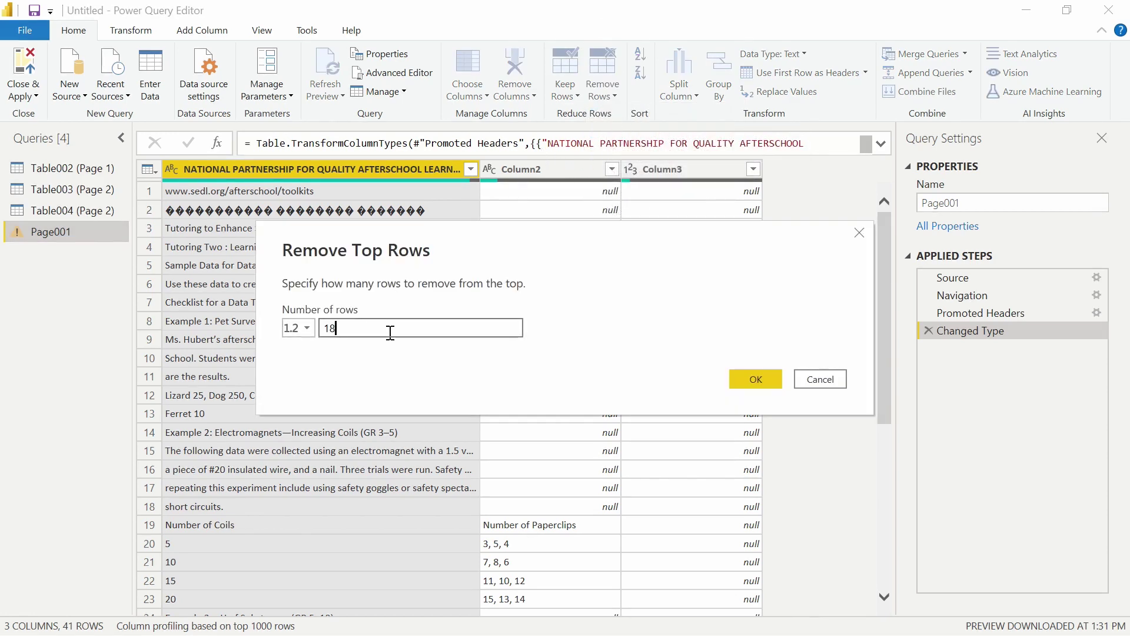
pyautogui.click(755, 379)
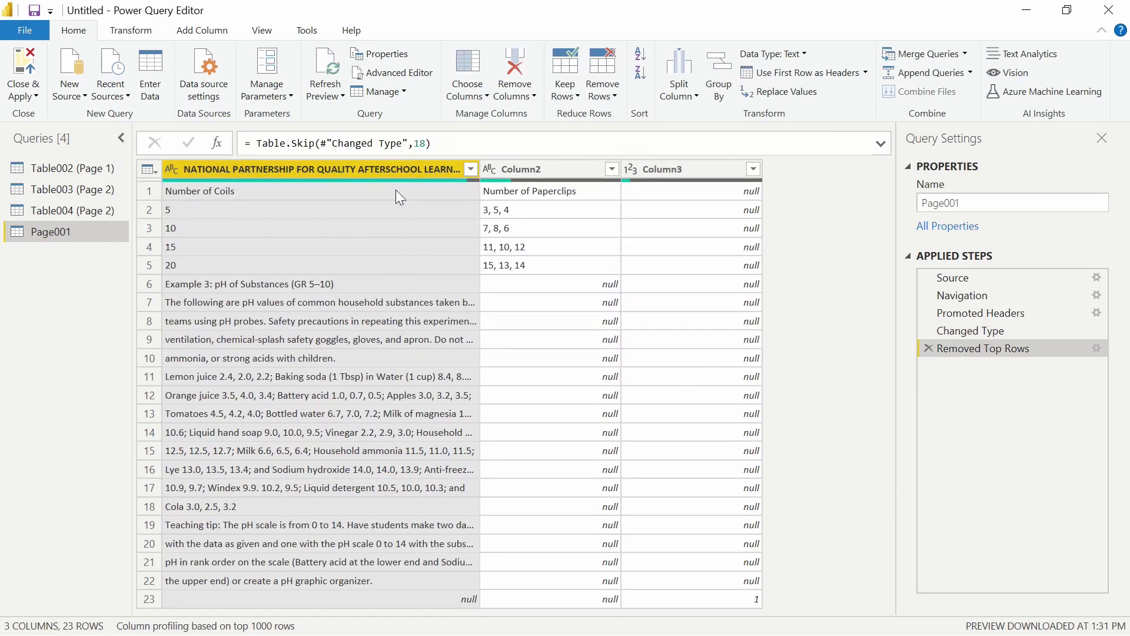
pyautogui.rightClick(689, 171)
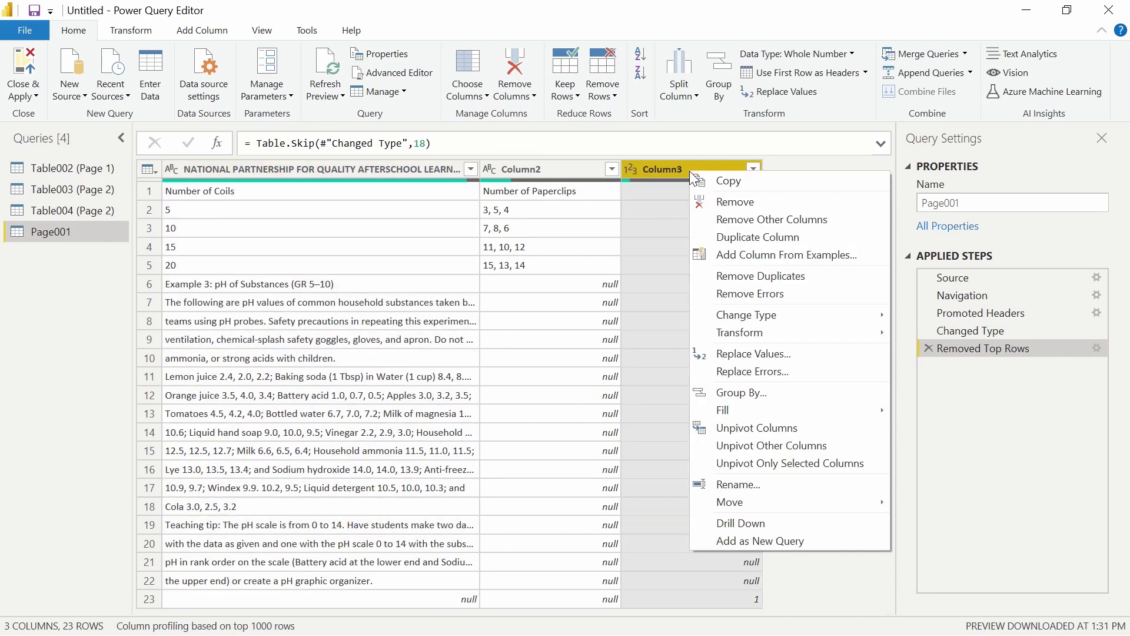
pyautogui.click(743, 207)
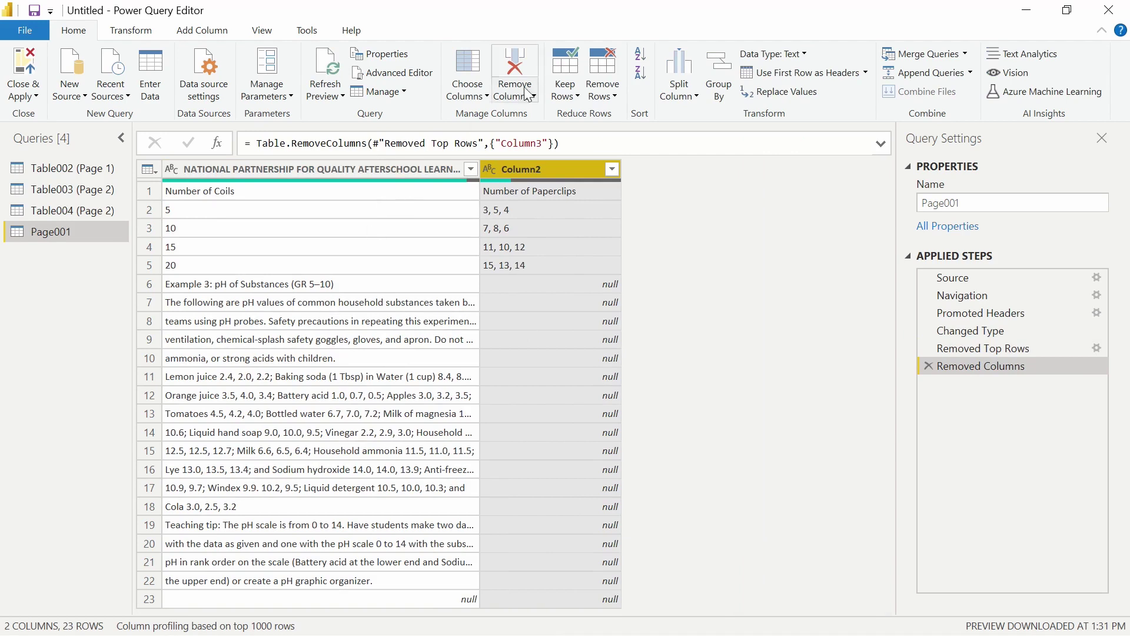
# Keep only the top 5 rows of the Page001 query.
pyautogui.click(565, 88)
pyautogui.click(617, 117)
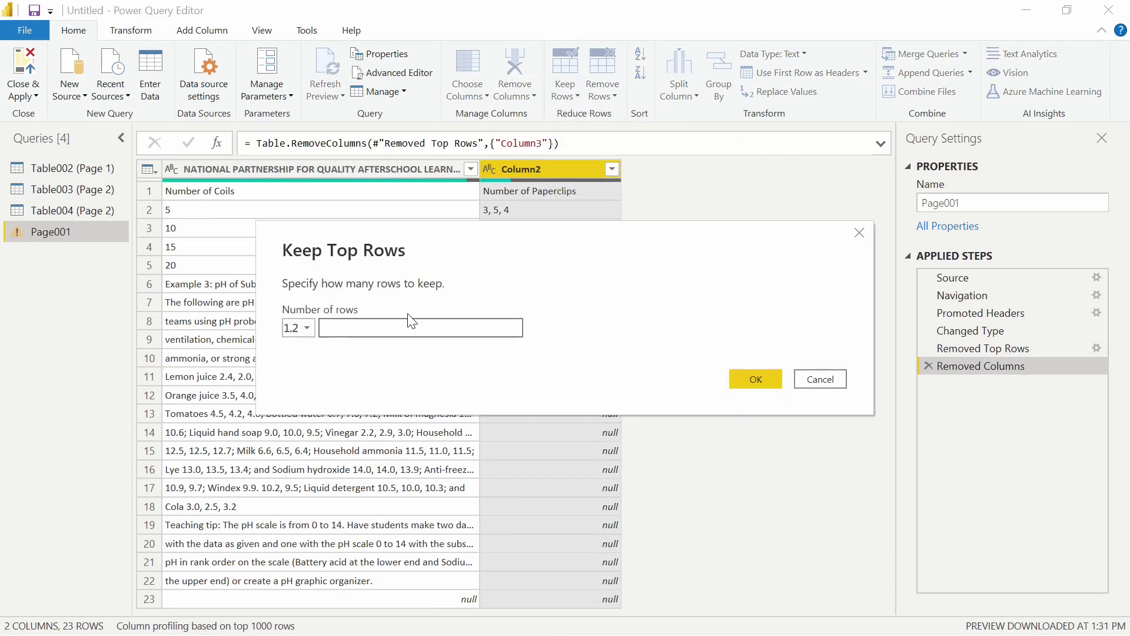
pyautogui.write('5')
pyautogui.click(757, 382)
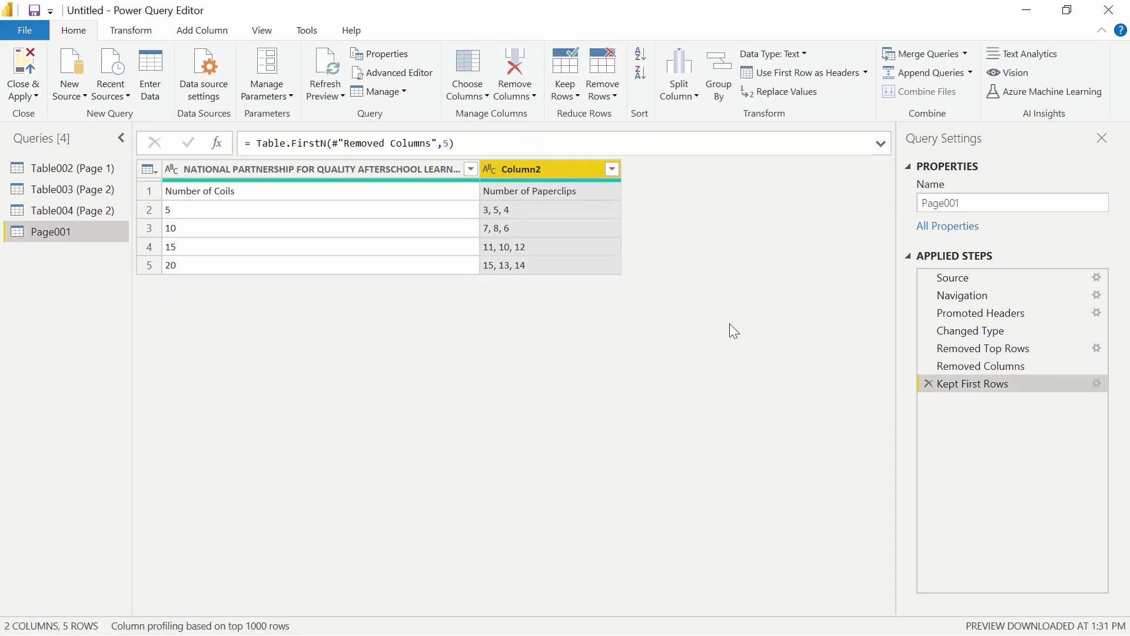